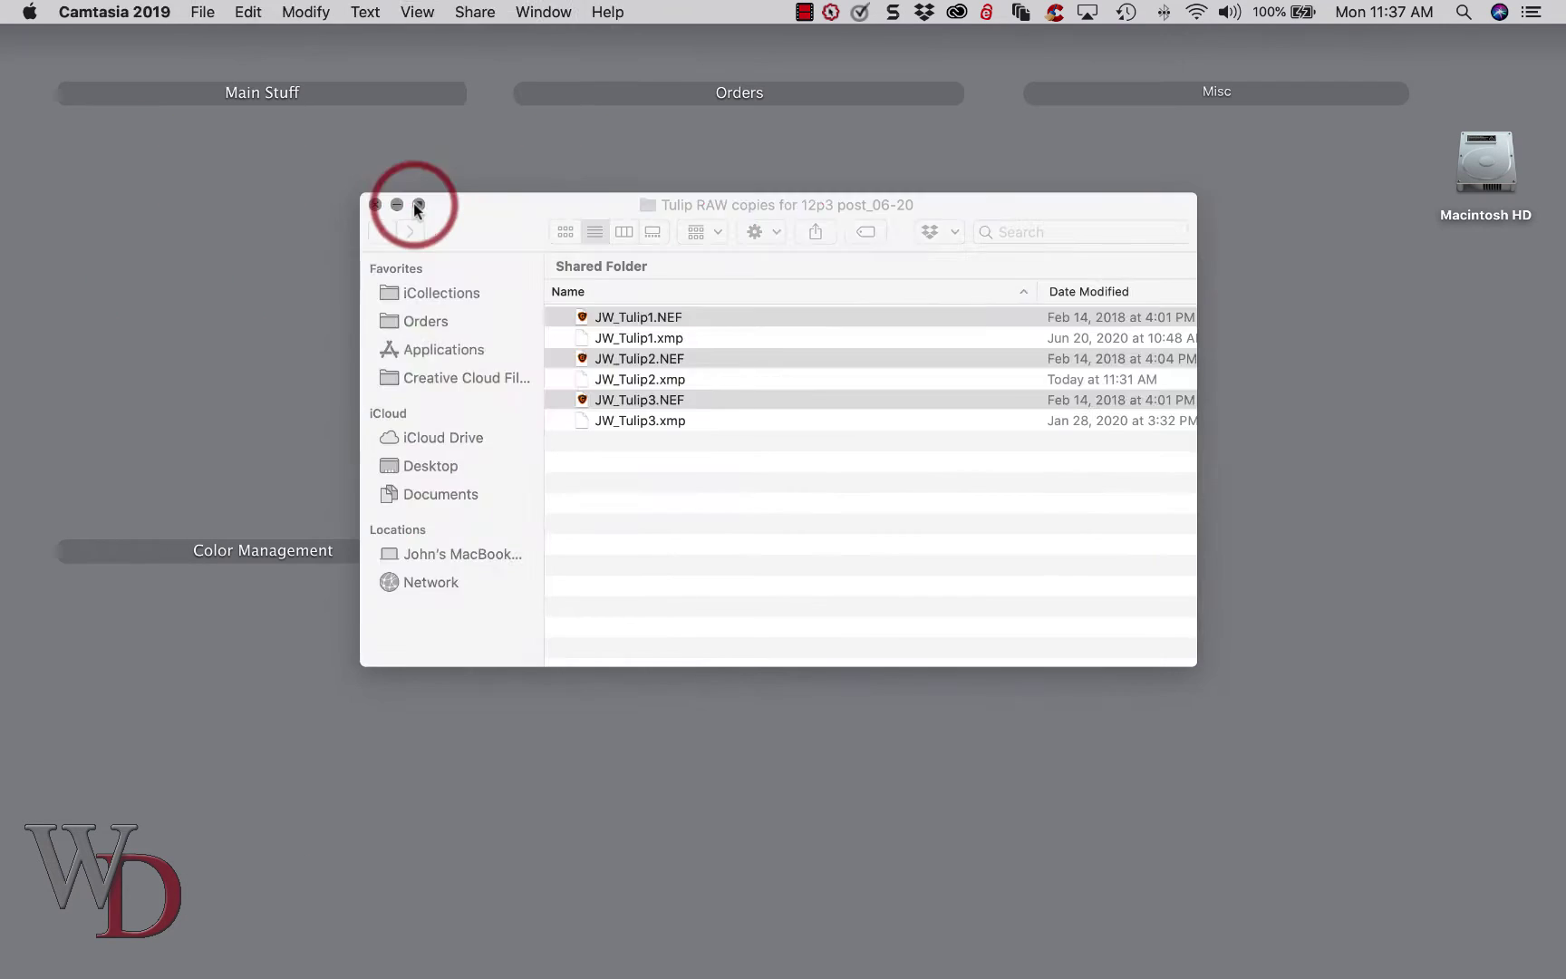
# - Open the three JW_Tulip NEF files from Finder in Camera Raw by dropping them on Photoshop
pyautogui.click(506, 262)
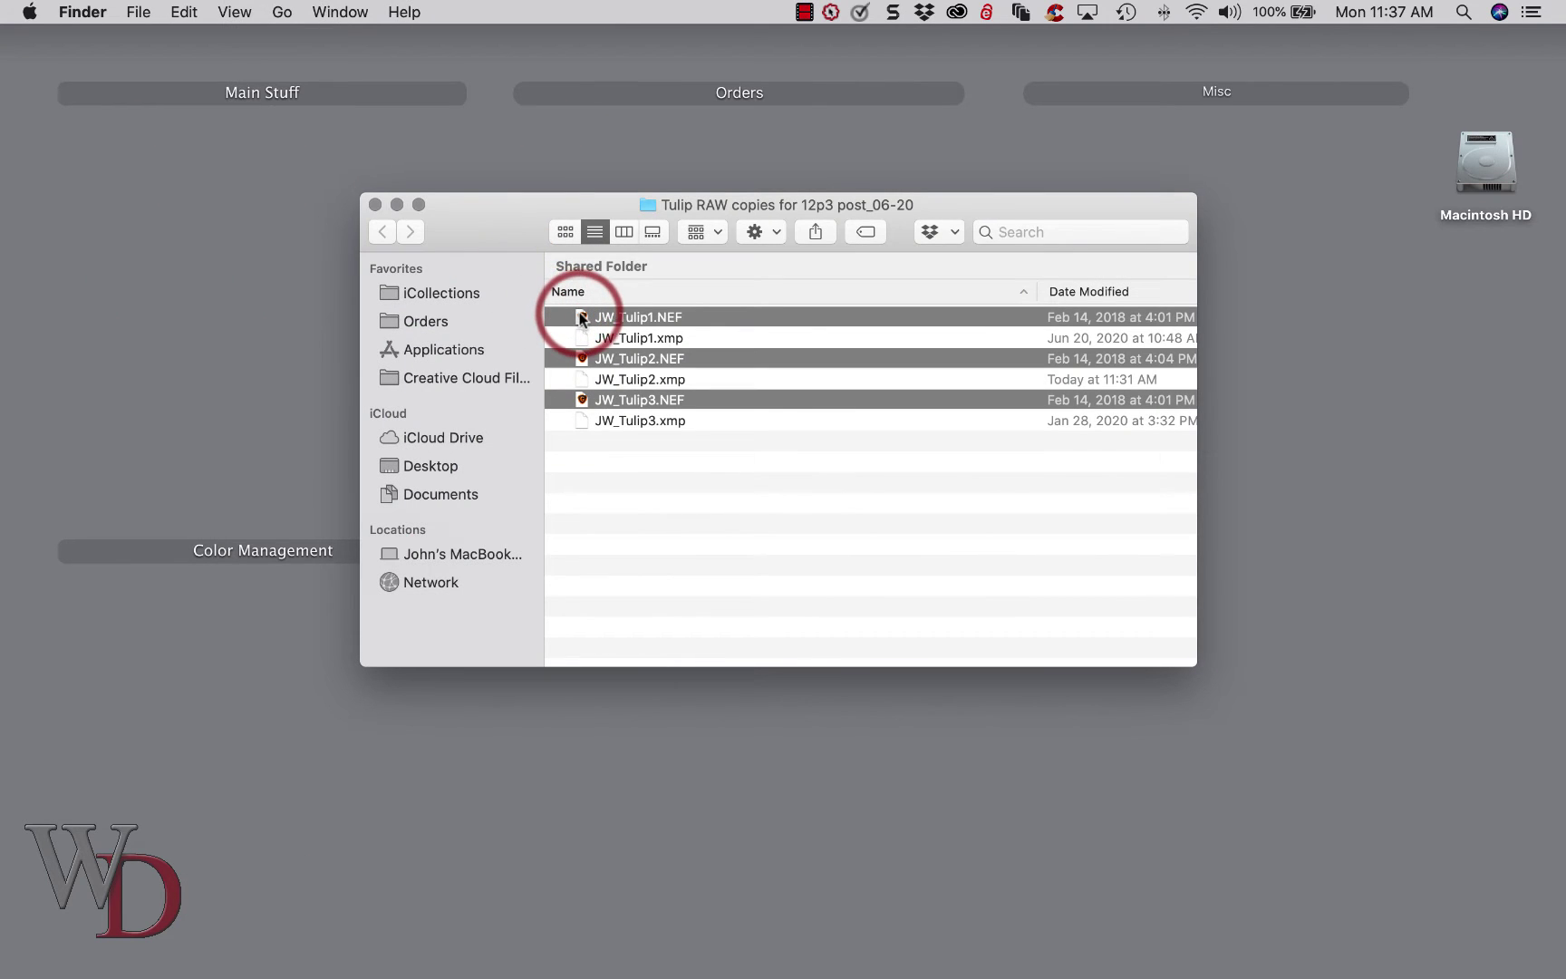
pyautogui.moveTo(581, 318); pyautogui.dragTo(571, 952)
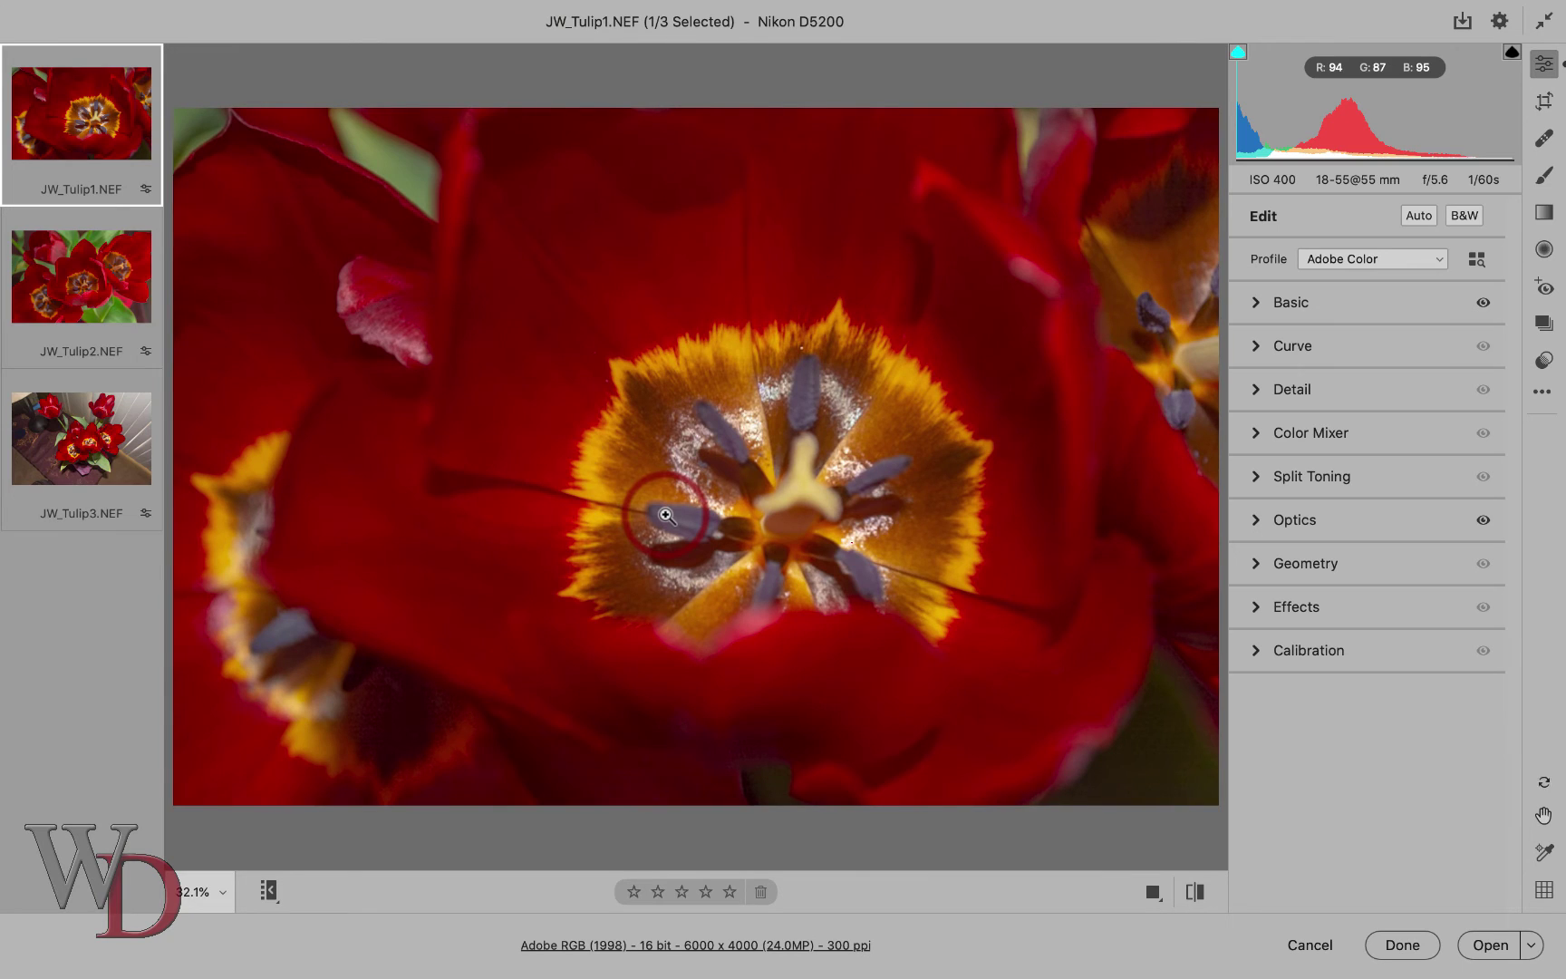
# - Show JW_Tulip2.NEF in the main preview from the filmstrip
pyautogui.click(124, 283)
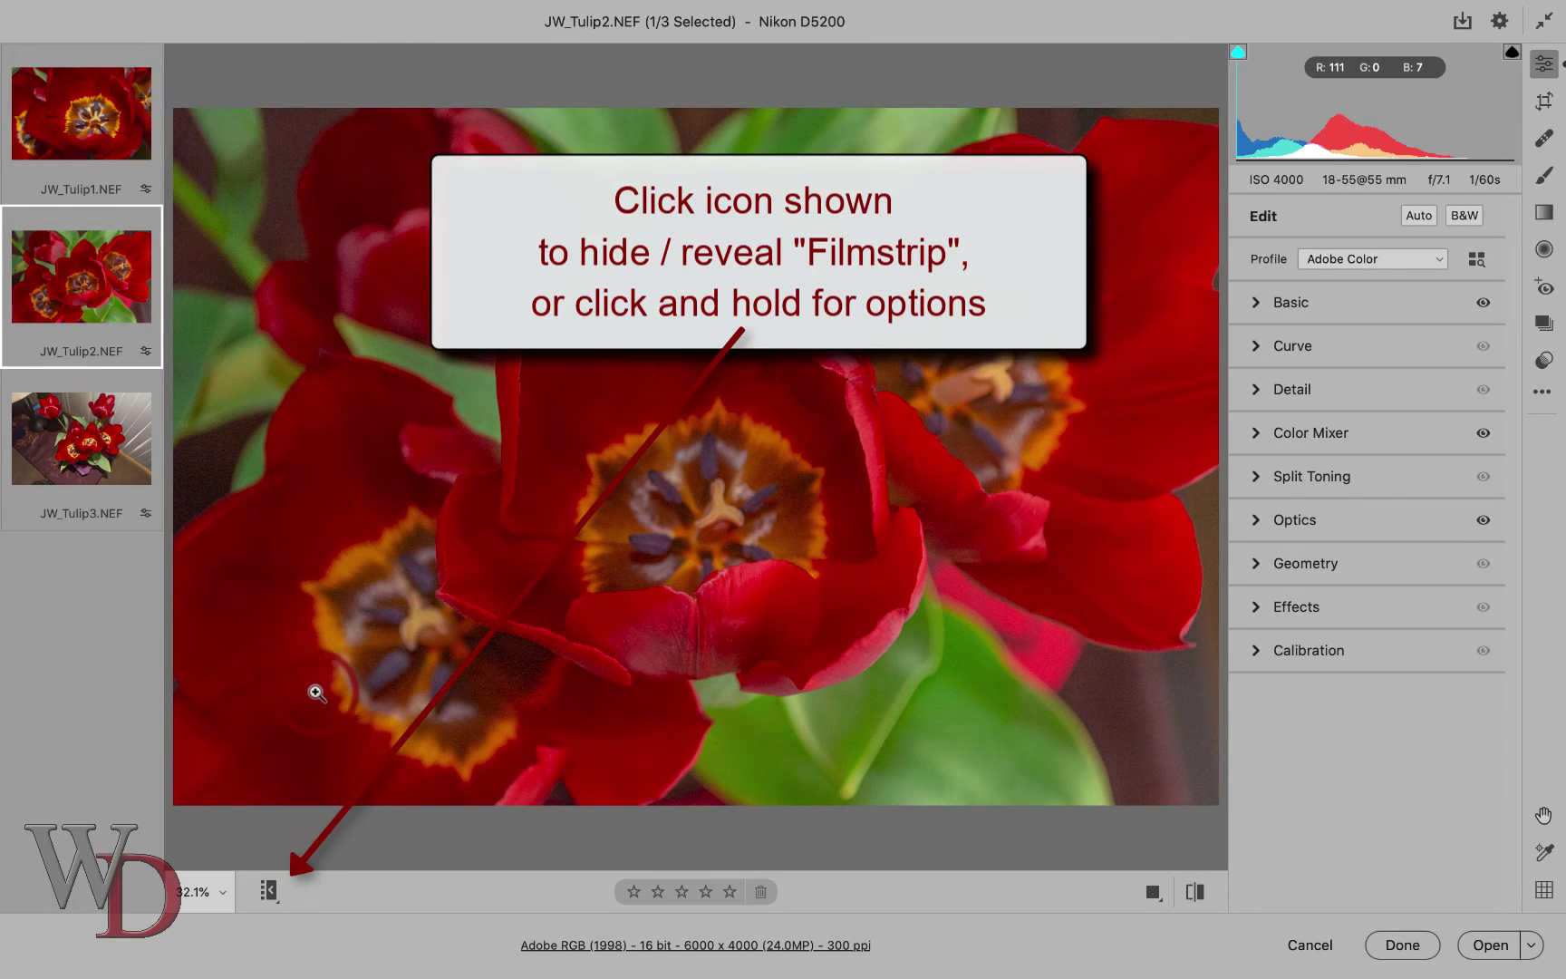
# - Toggle the filmstrip off, back on, and off again so JW_Tulip2 fills the window
pyautogui.click(271, 890)
pyautogui.click(107, 892)
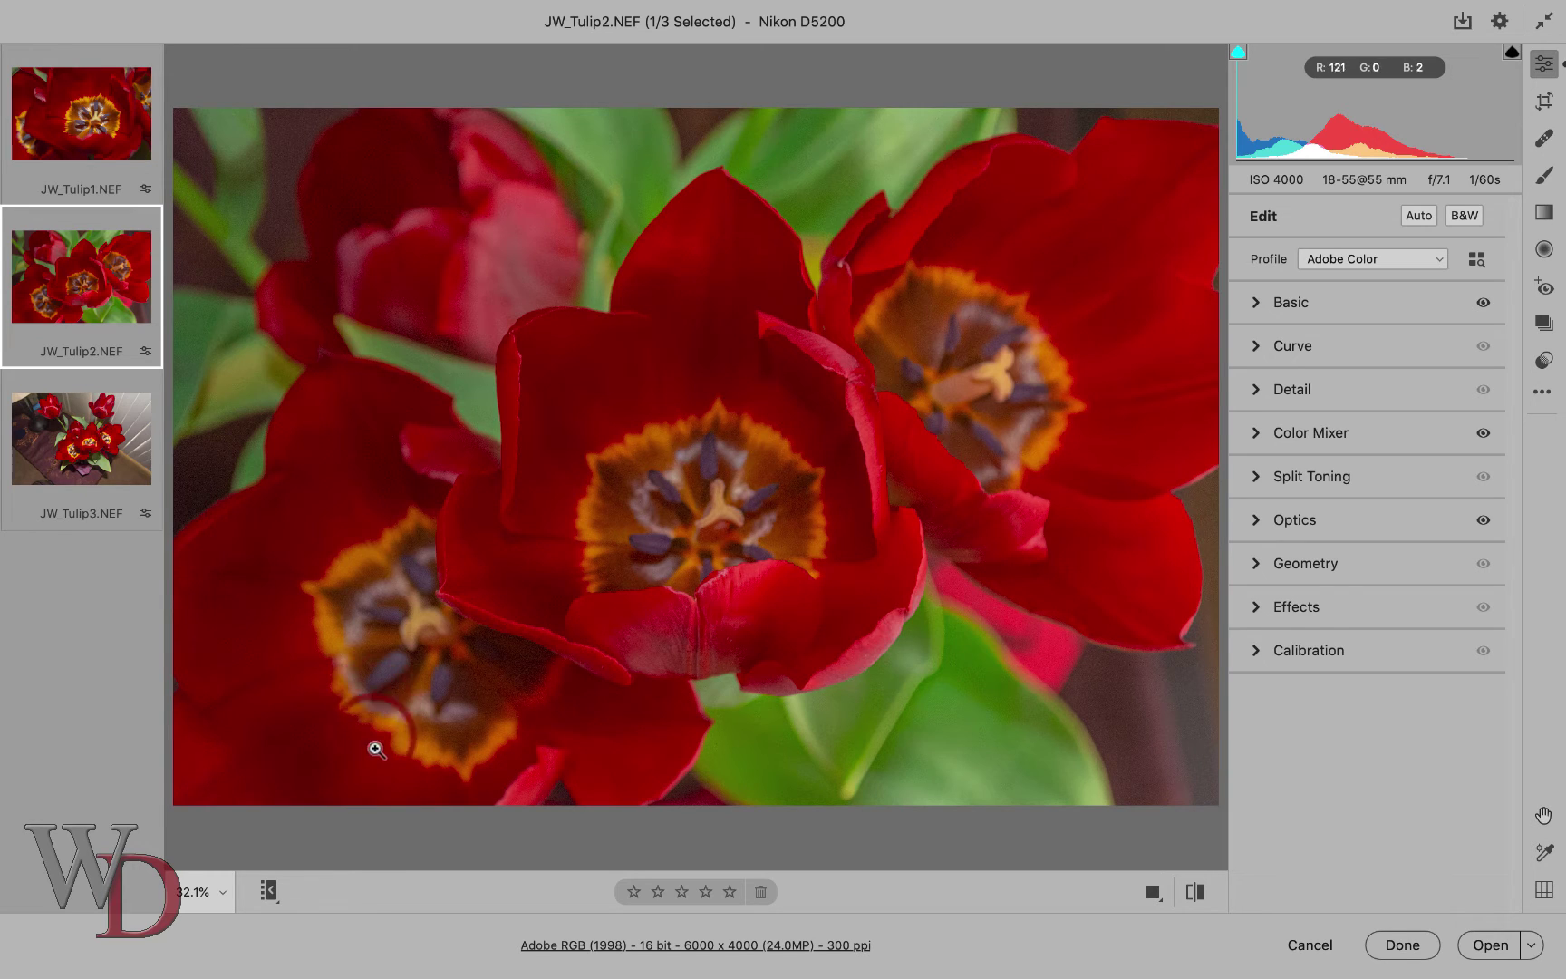
pyautogui.click(269, 892)
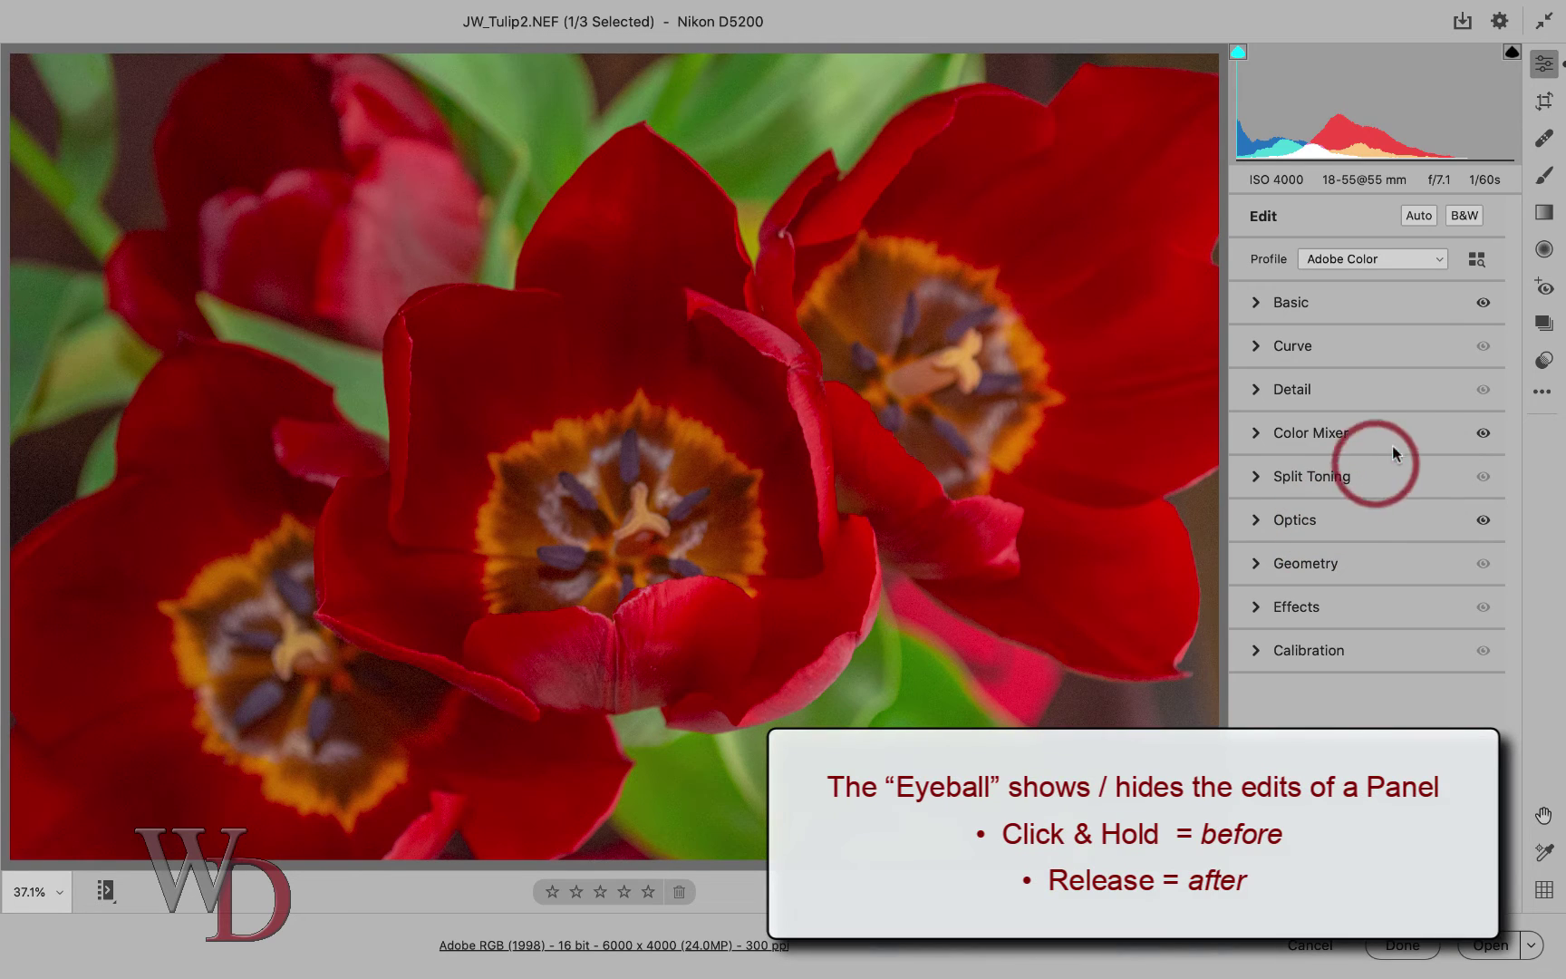
# - Hold the Basic panel's eyeball to hide its edits temporarily, then restore them
pyautogui.click(1483, 303)
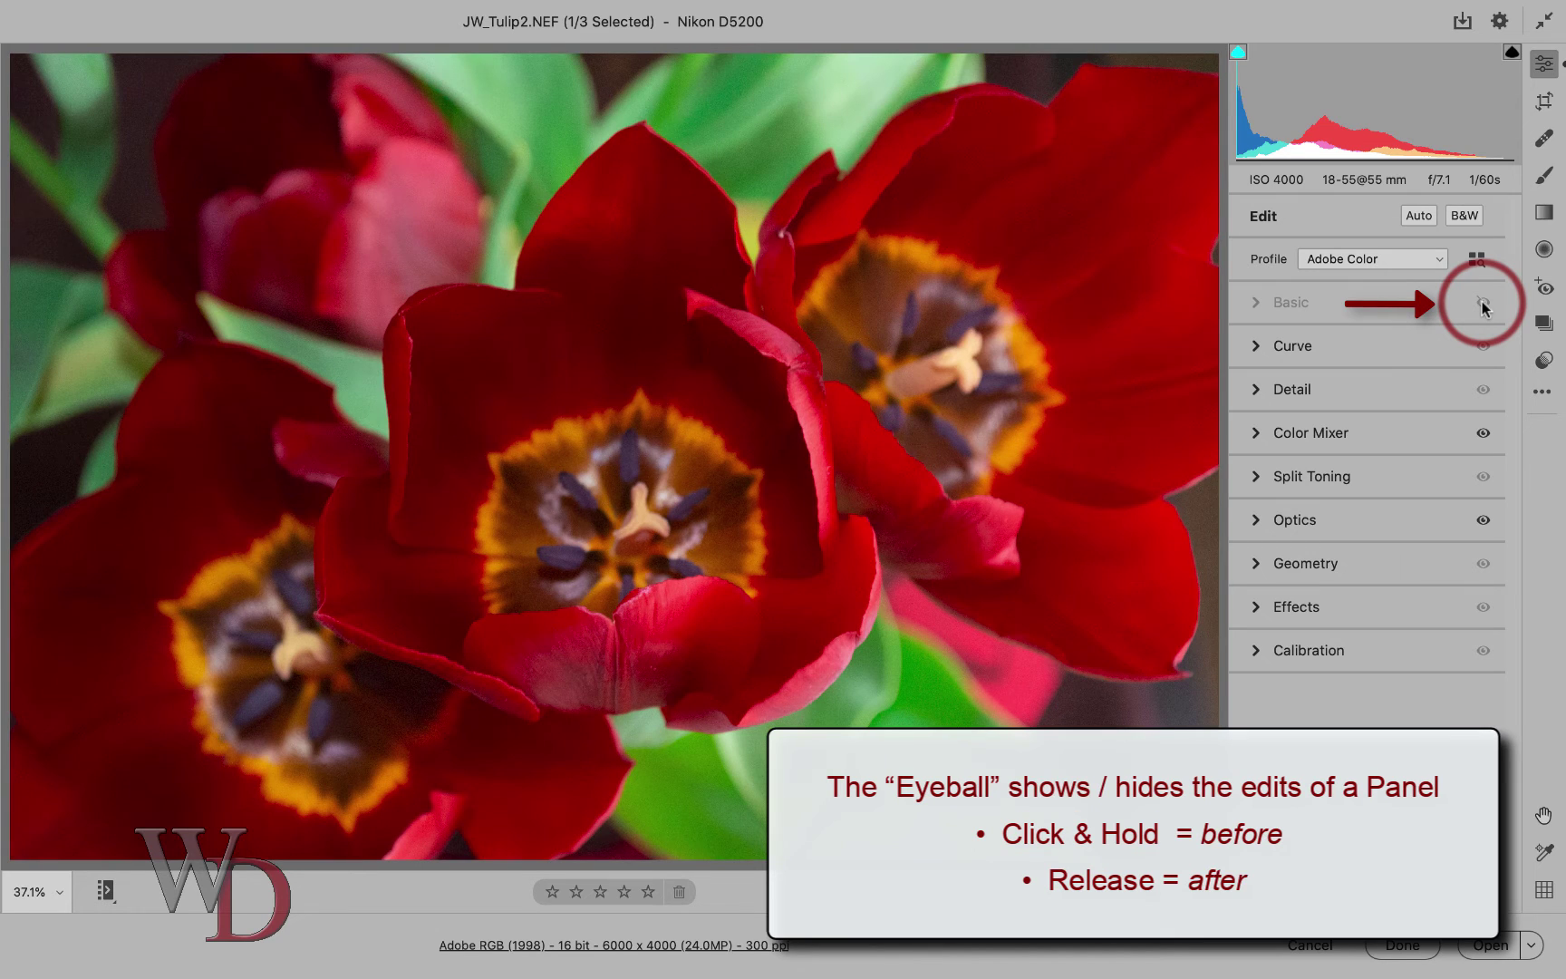
pyautogui.moveTo(1483, 303); pyautogui.dragTo(1483, 304)
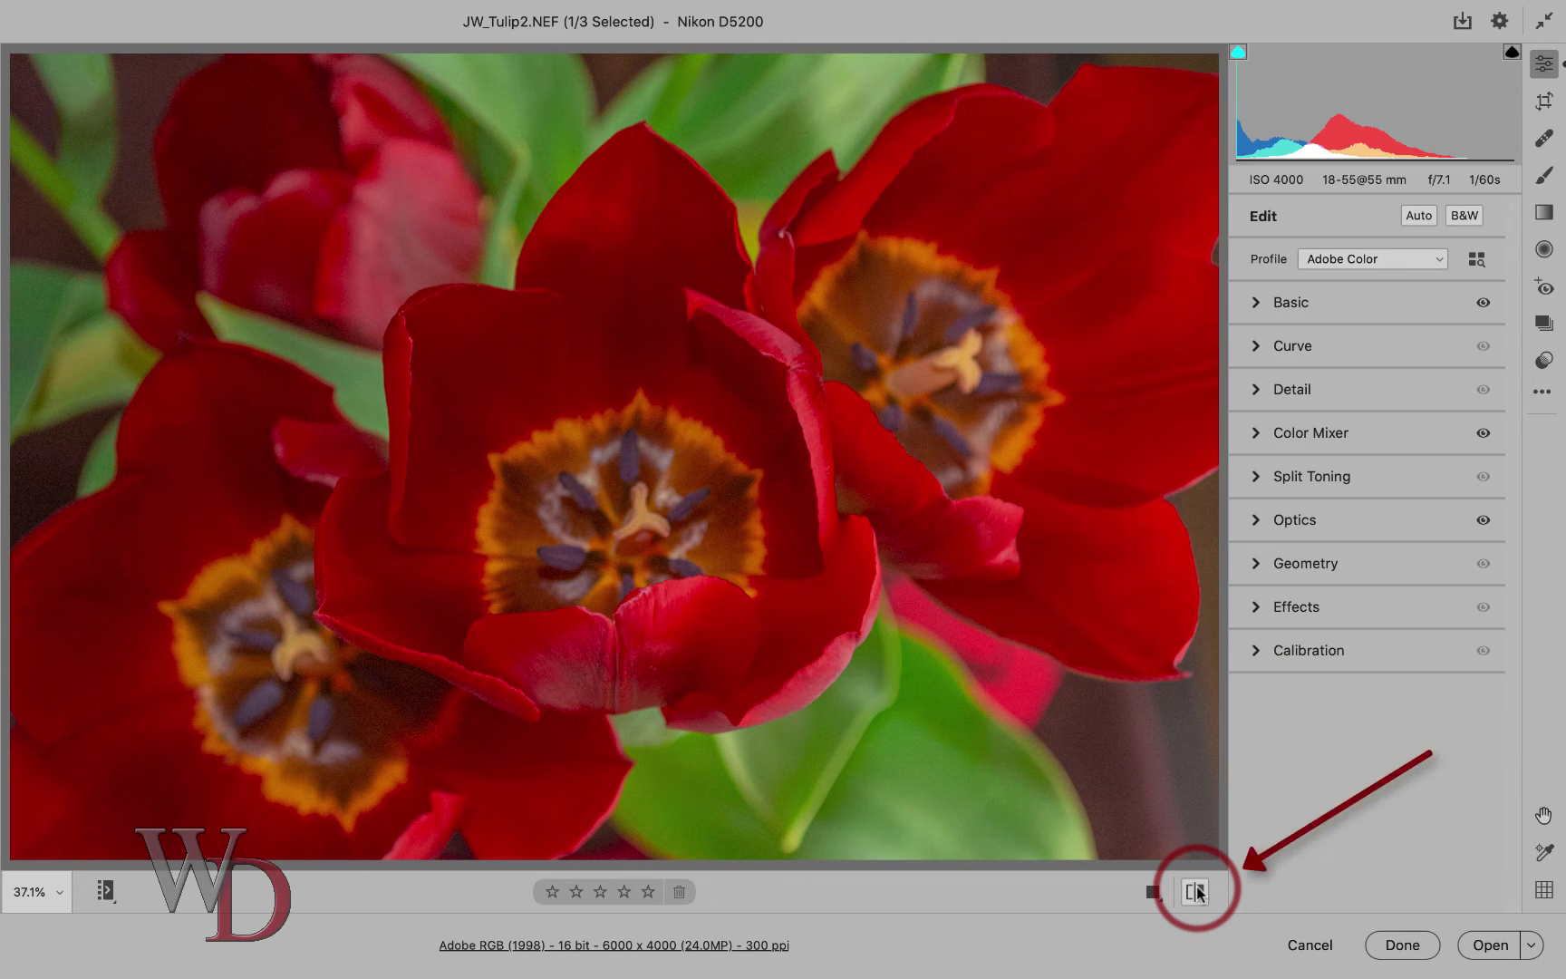
# - Compare default and current settings twice with the Preview toggle, finishing on current settings
pyautogui.click(1196, 893)
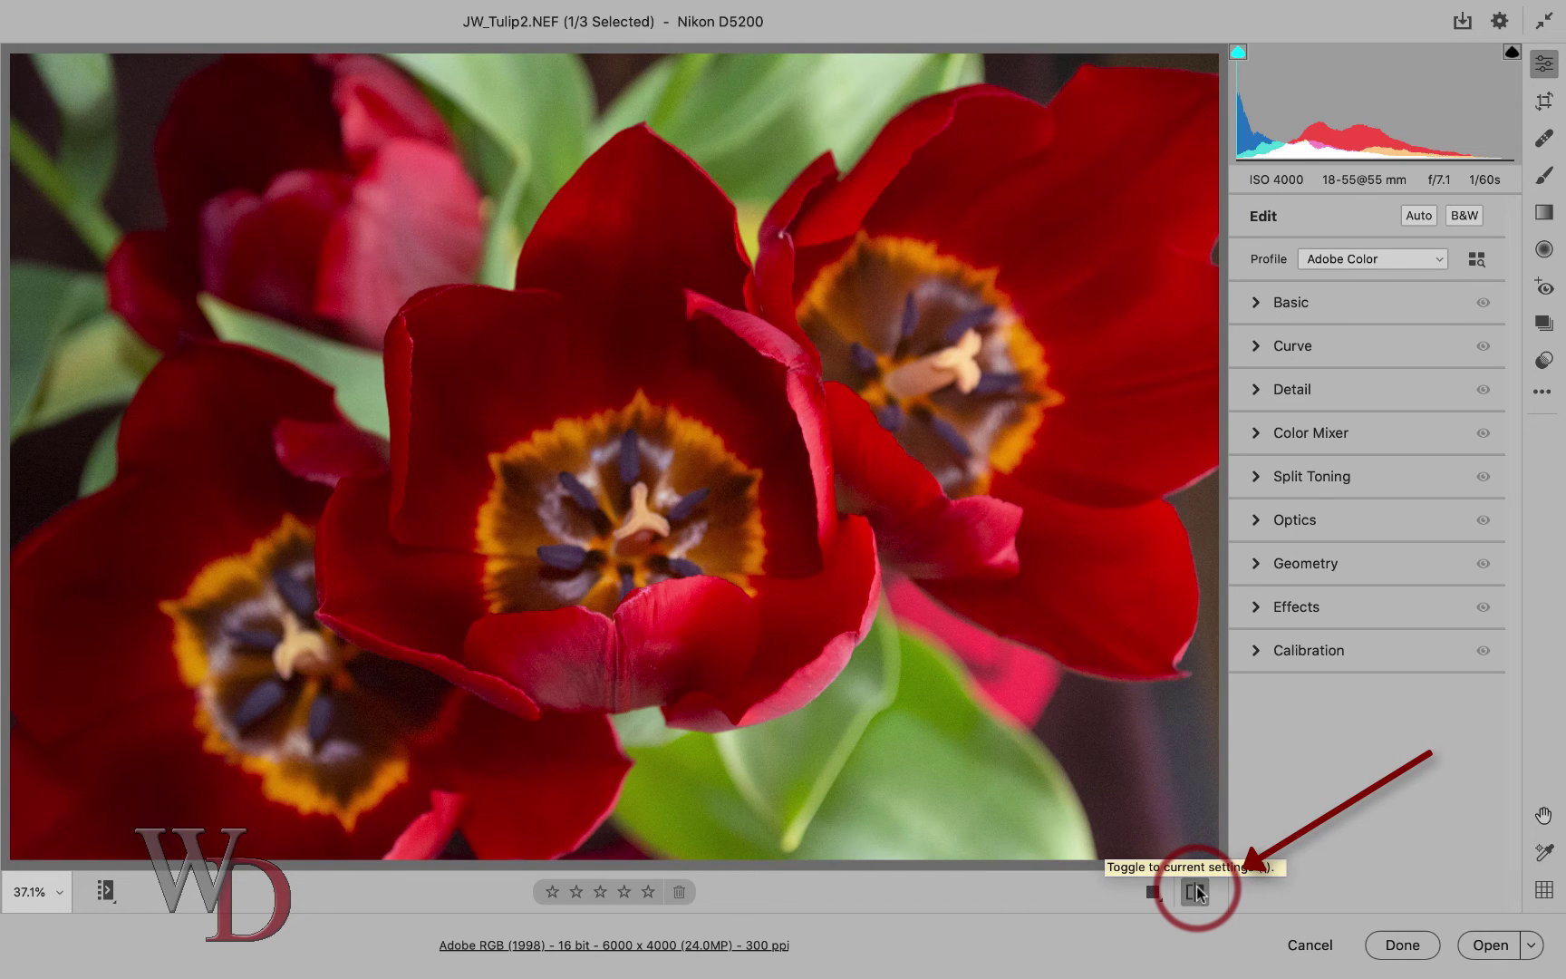
pyautogui.click(1197, 893)
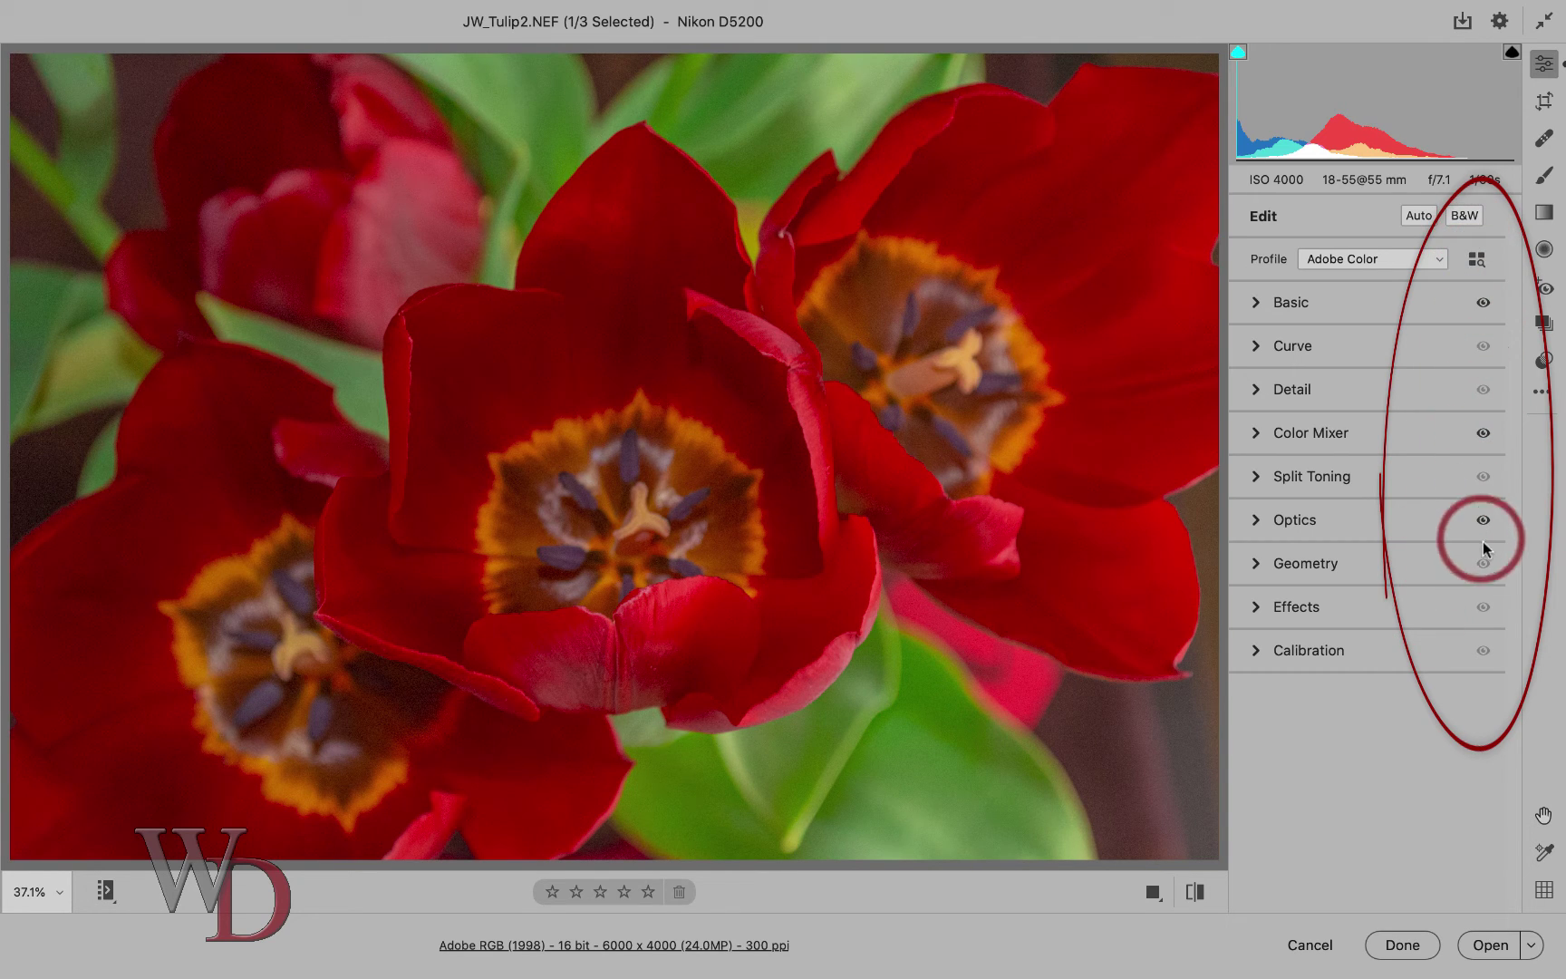
pyautogui.click(1195, 892)
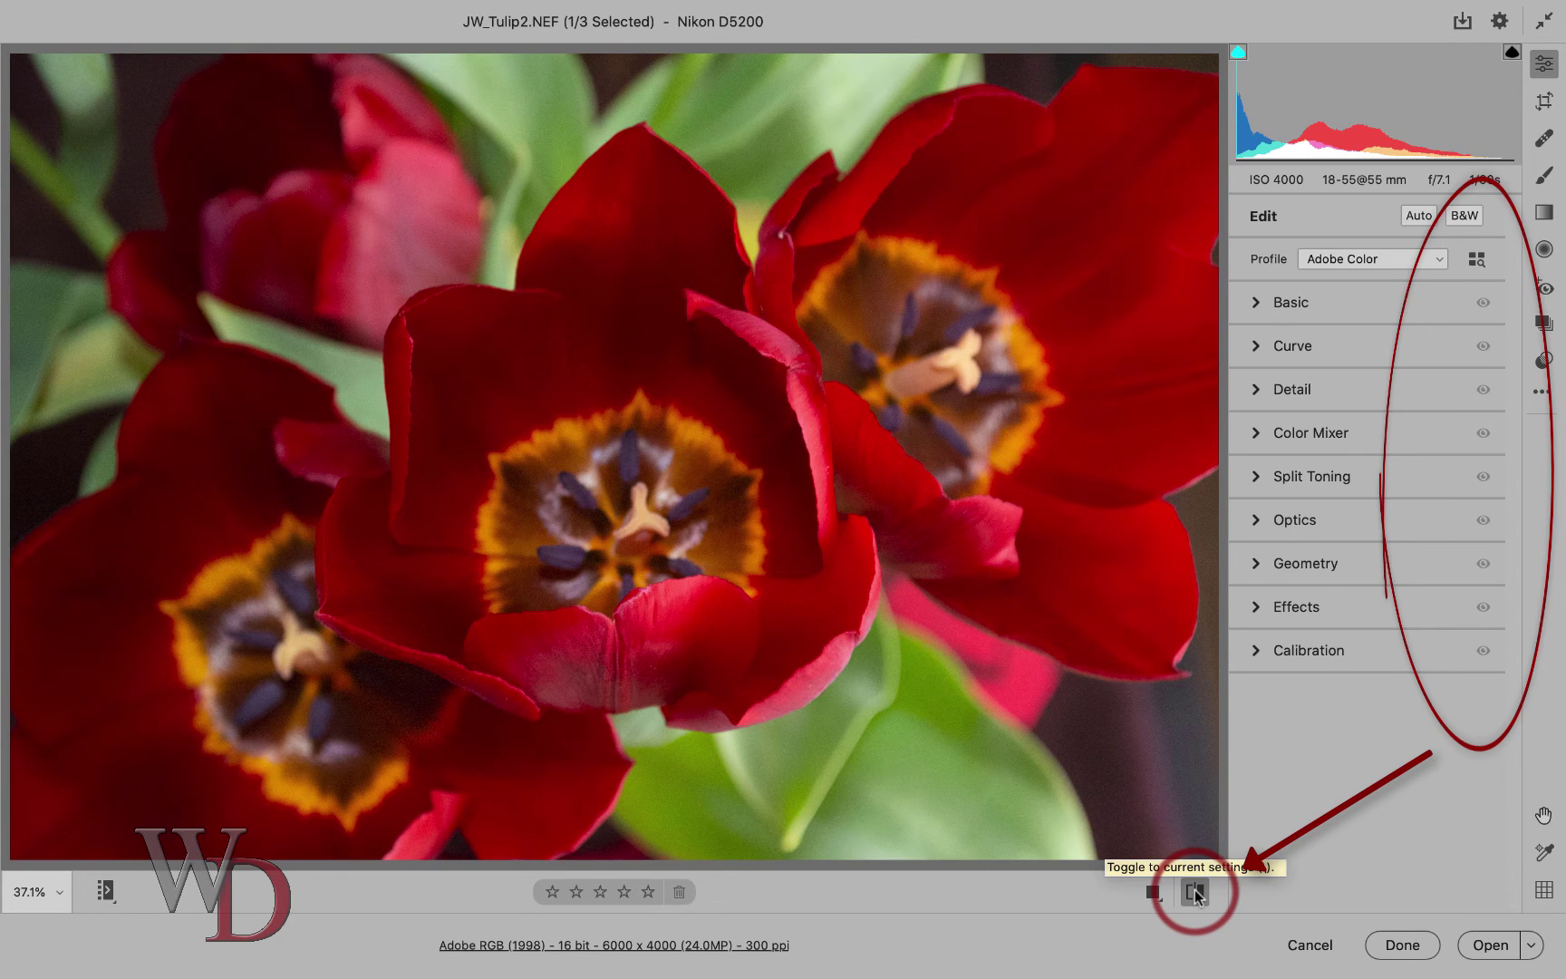
pyautogui.click(1196, 892)
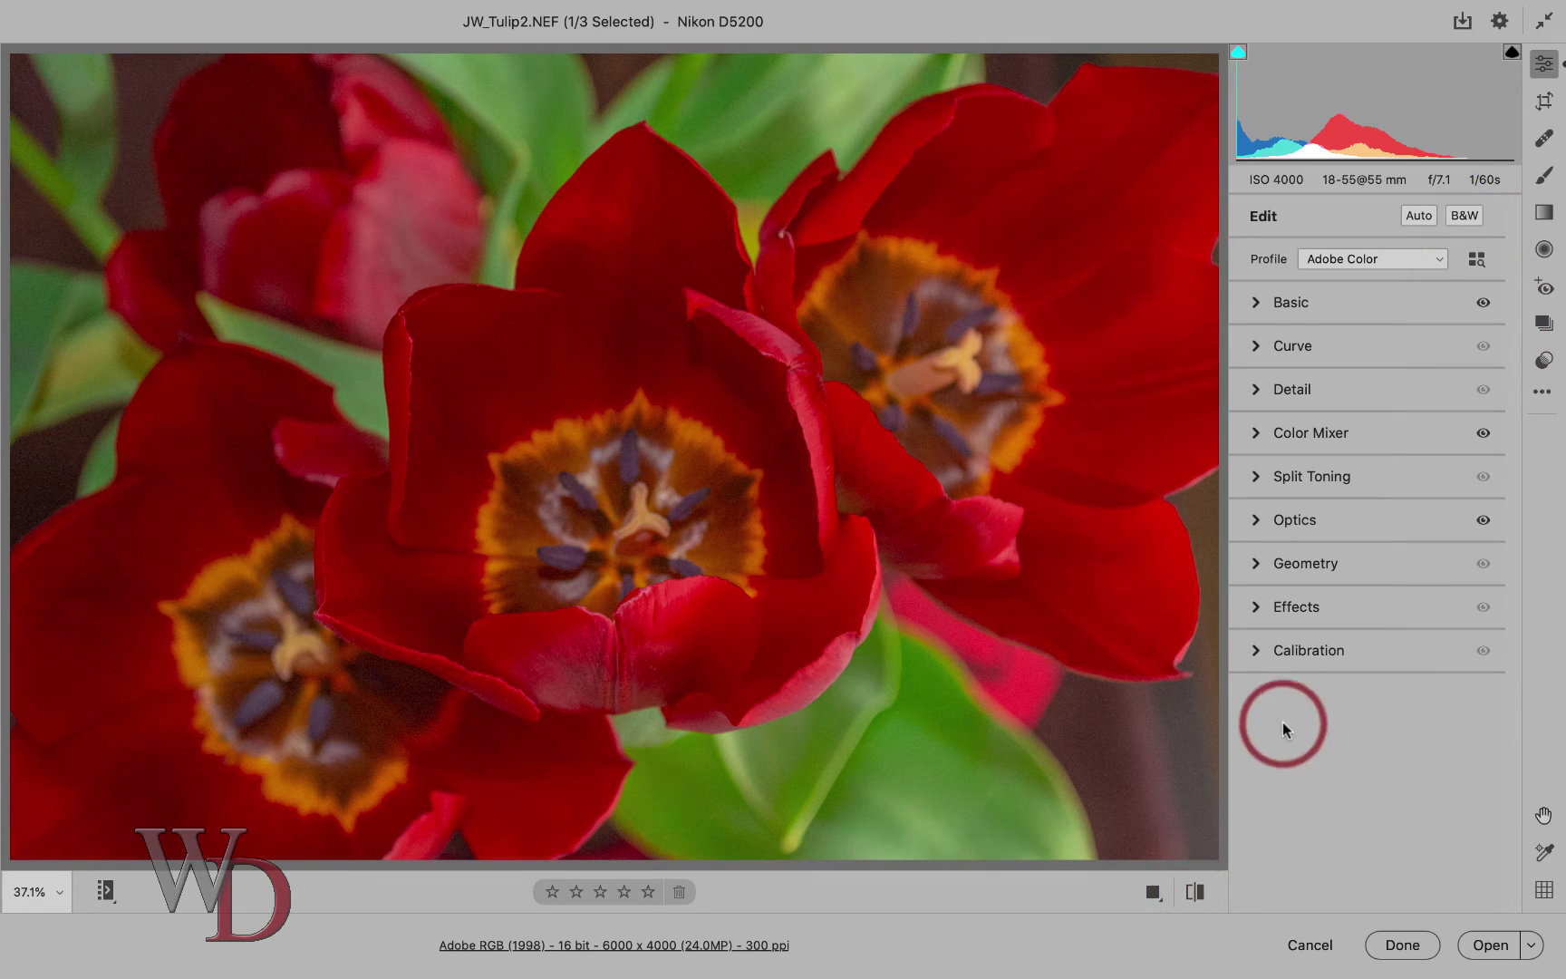
# - Expand Color Mixer, switch Adjust to HSL, then back to Color showing green Hue +36
pyautogui.click(1256, 435)
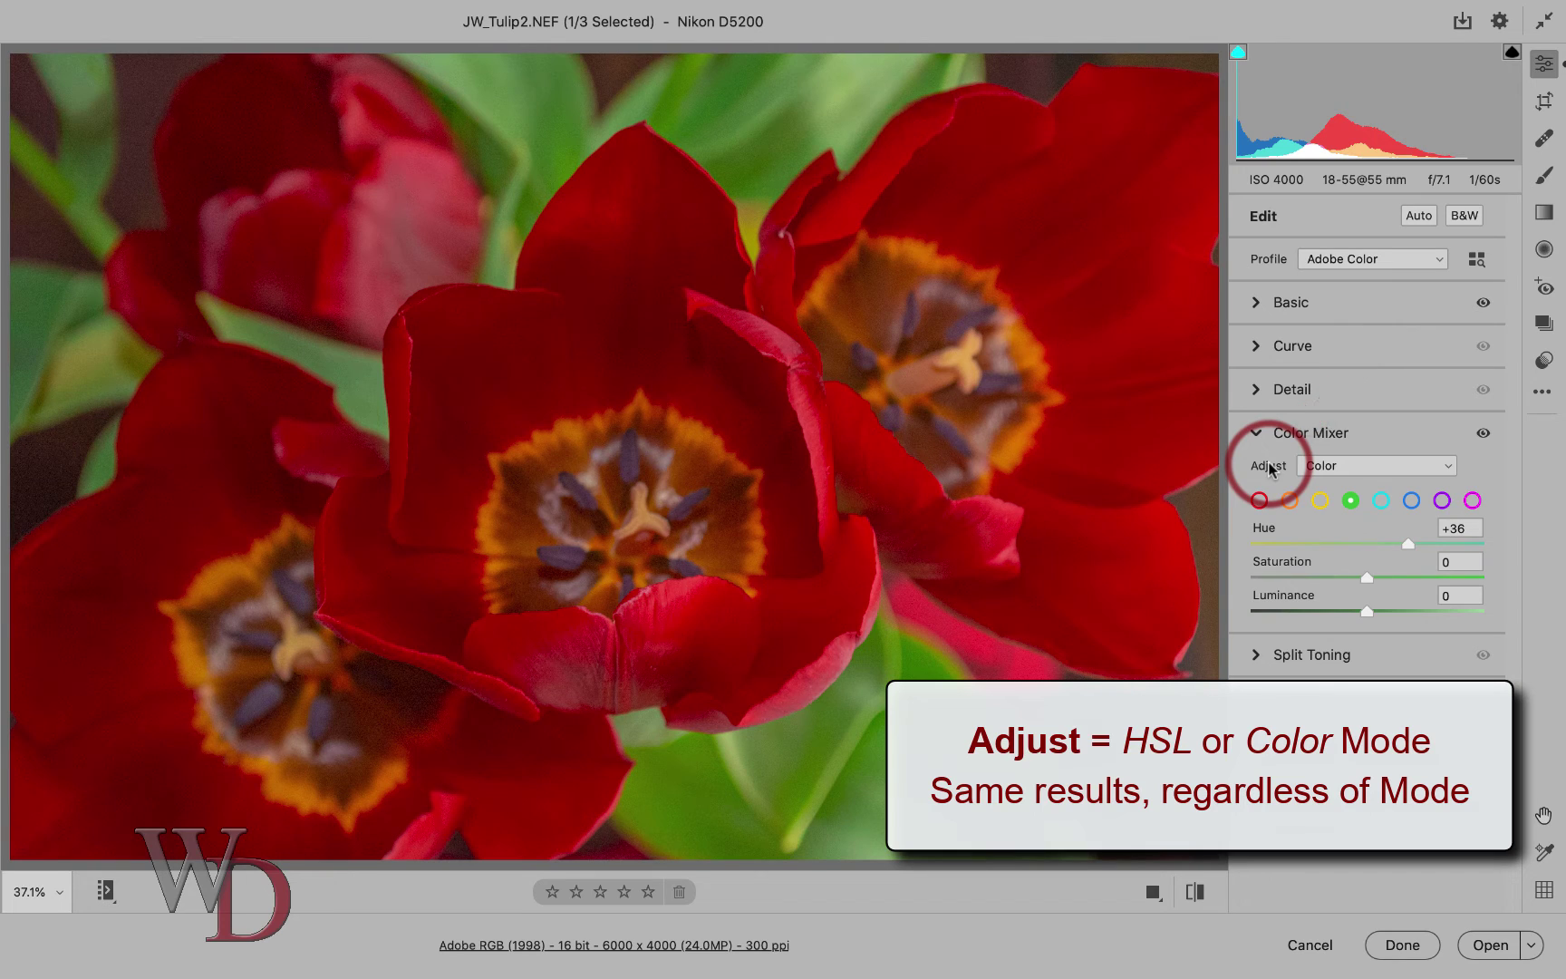
pyautogui.click(1357, 467)
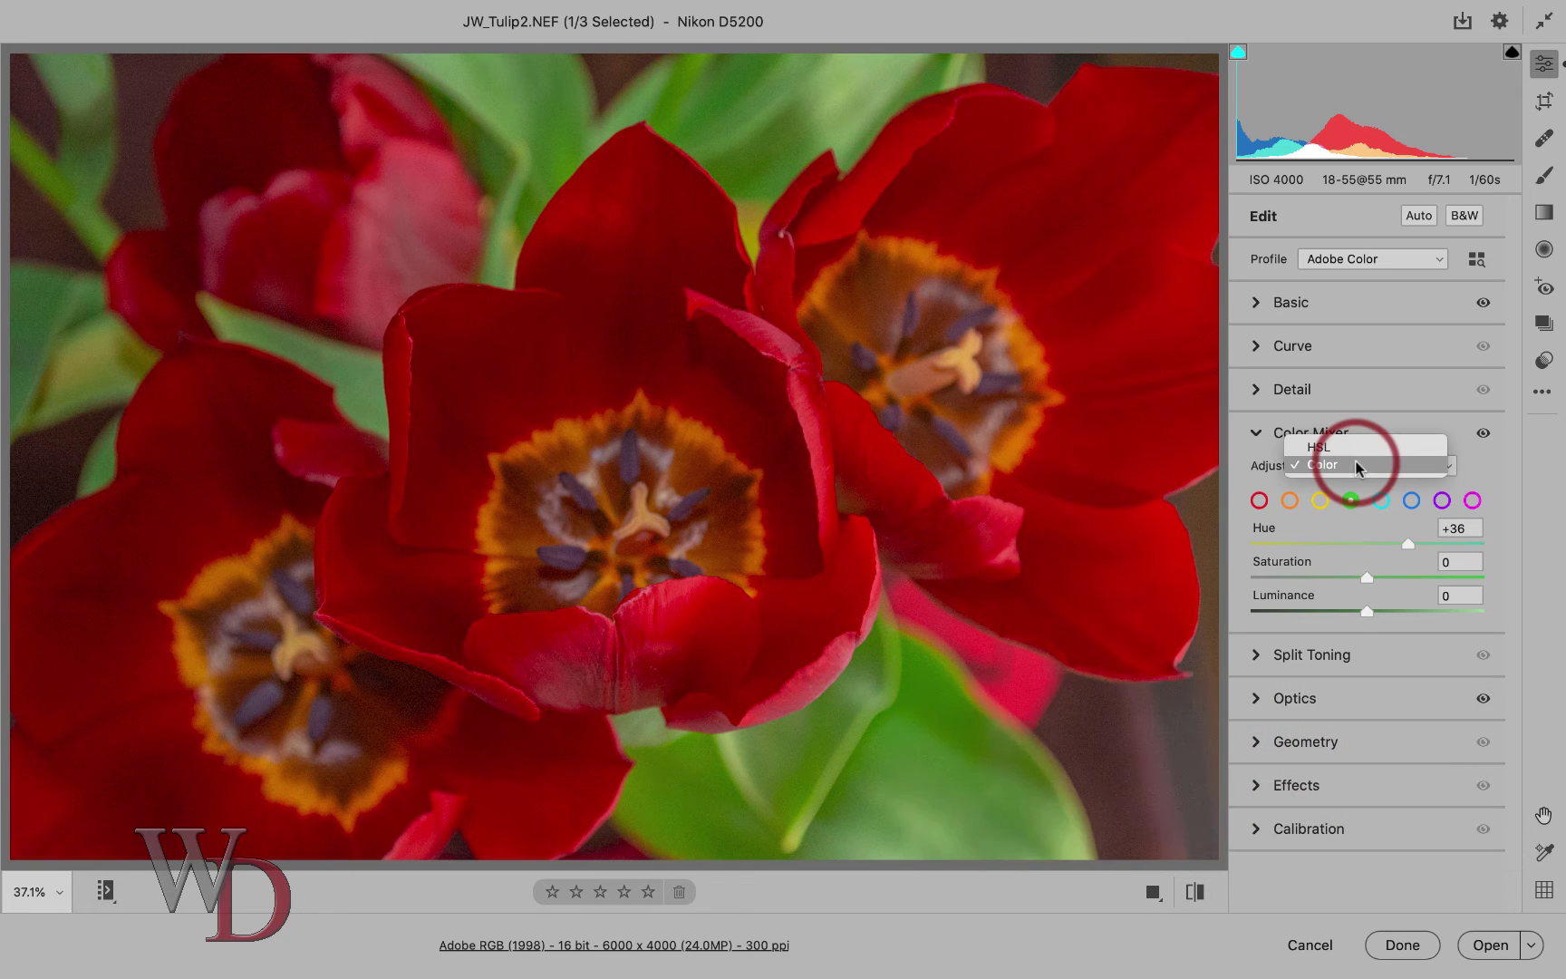
pyautogui.click(1353, 449)
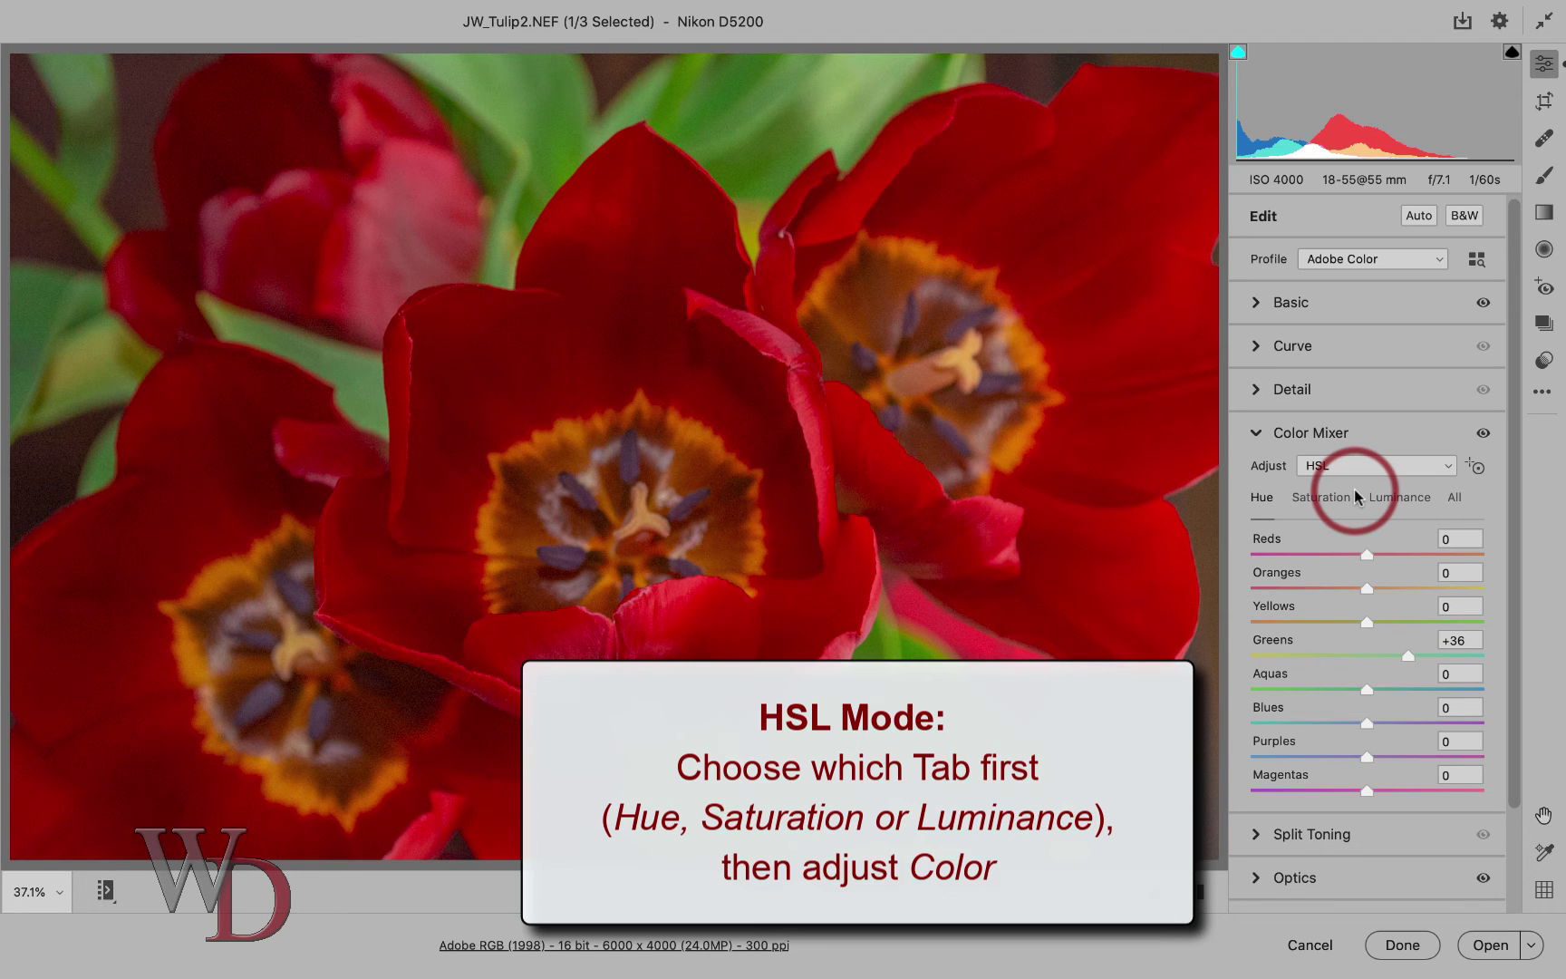
pyautogui.click(1348, 466)
pyautogui.click(1342, 478)
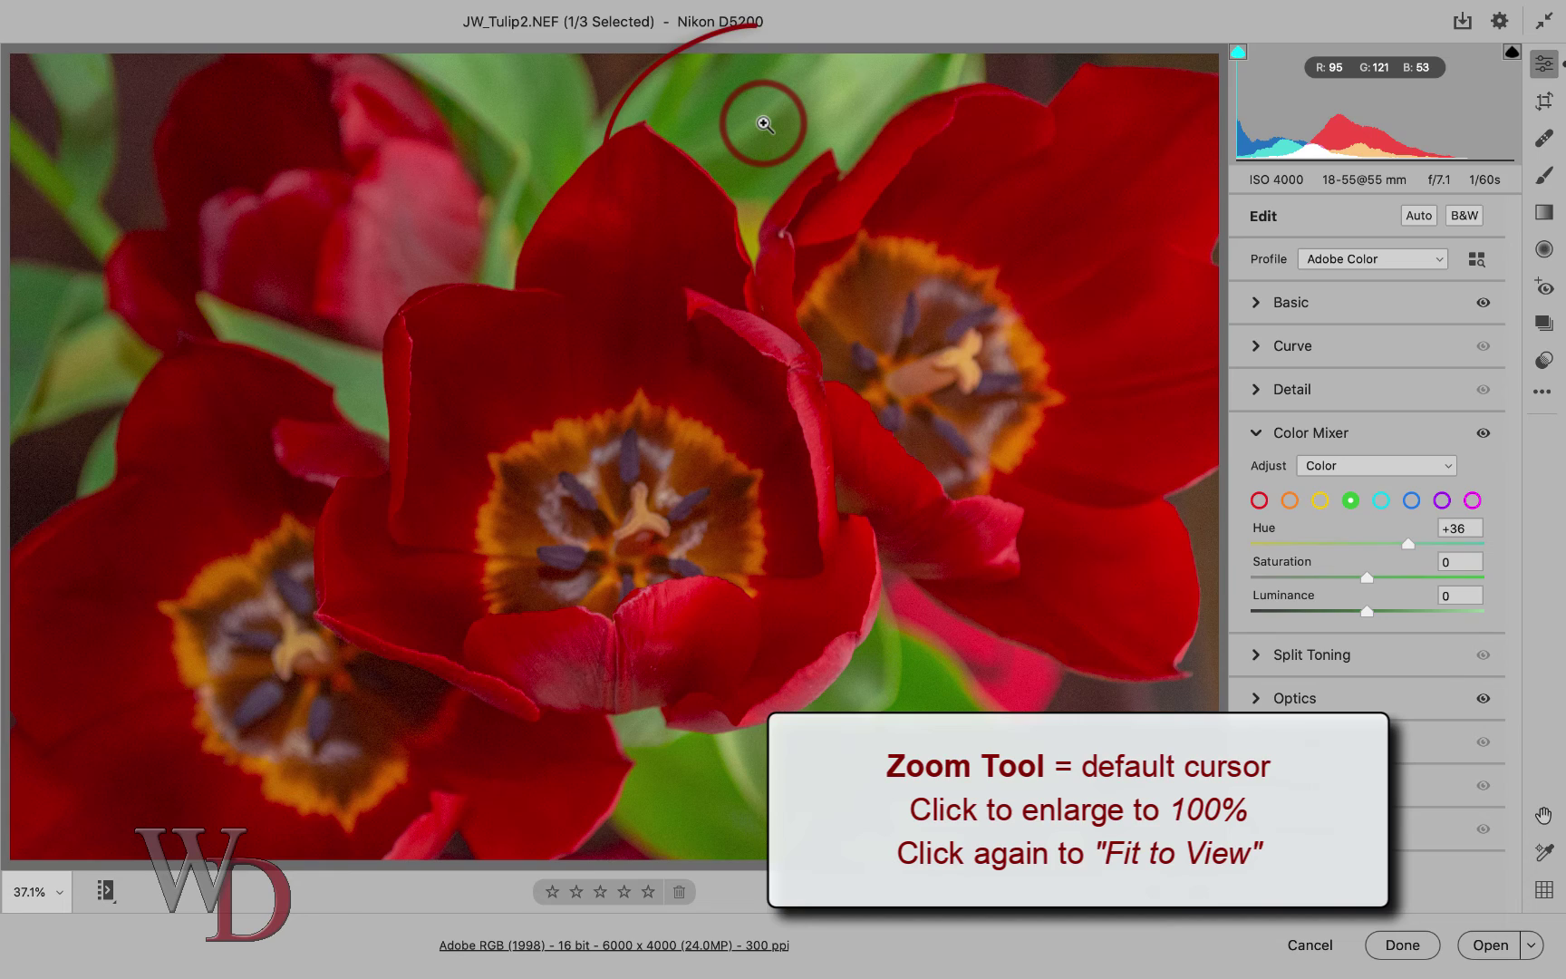
pyautogui.click(764, 123)
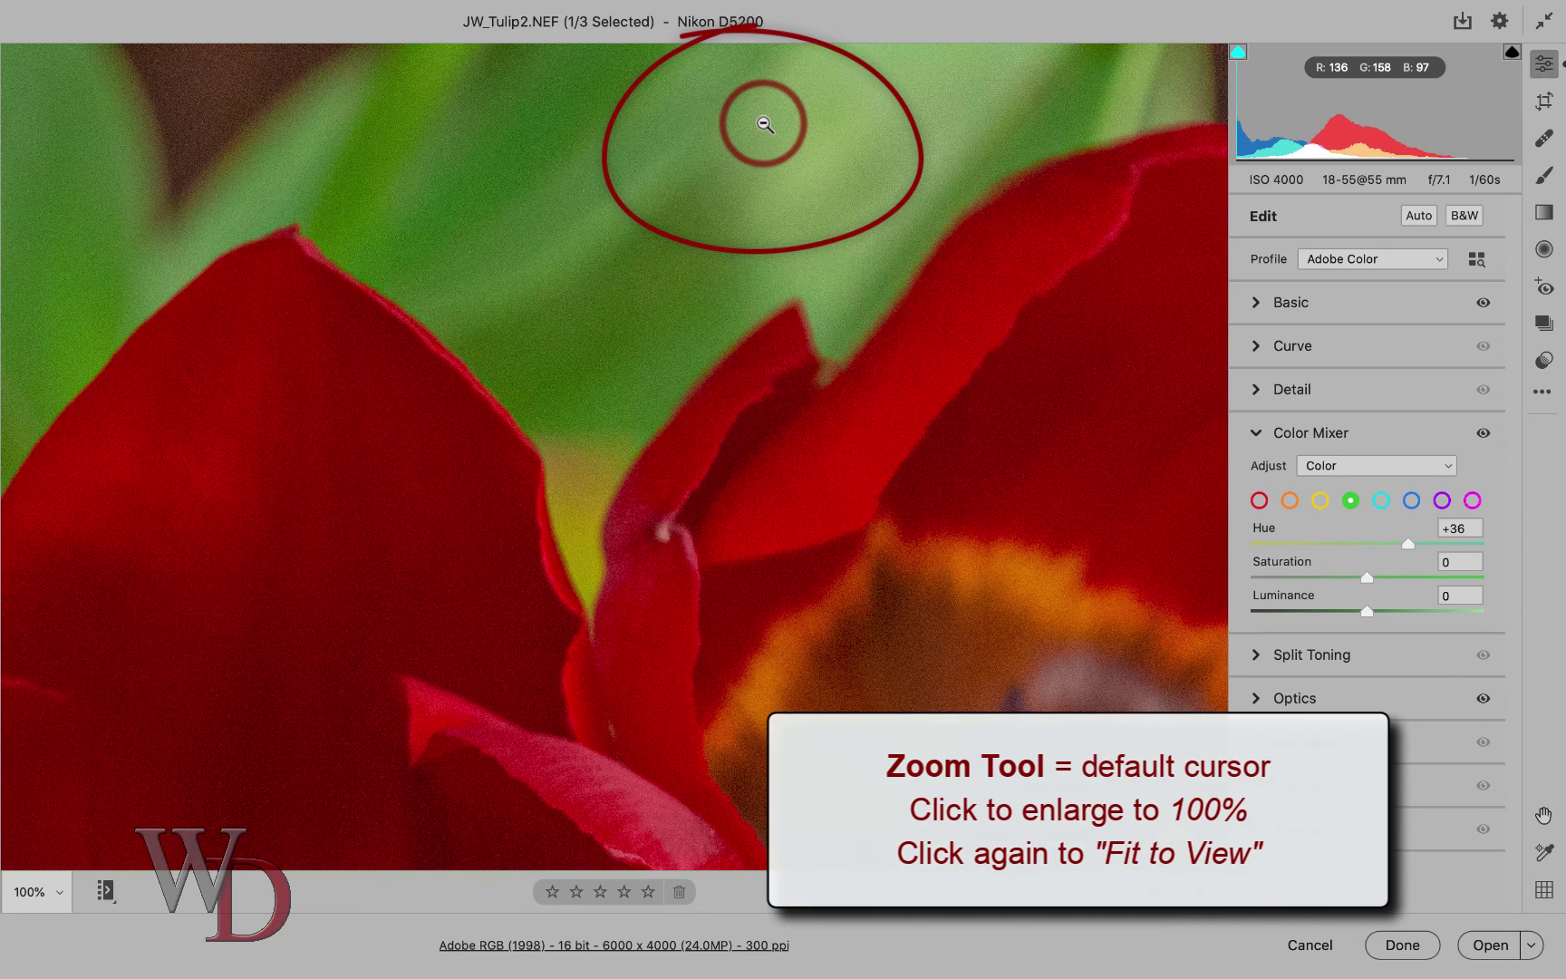
pyautogui.click(764, 124)
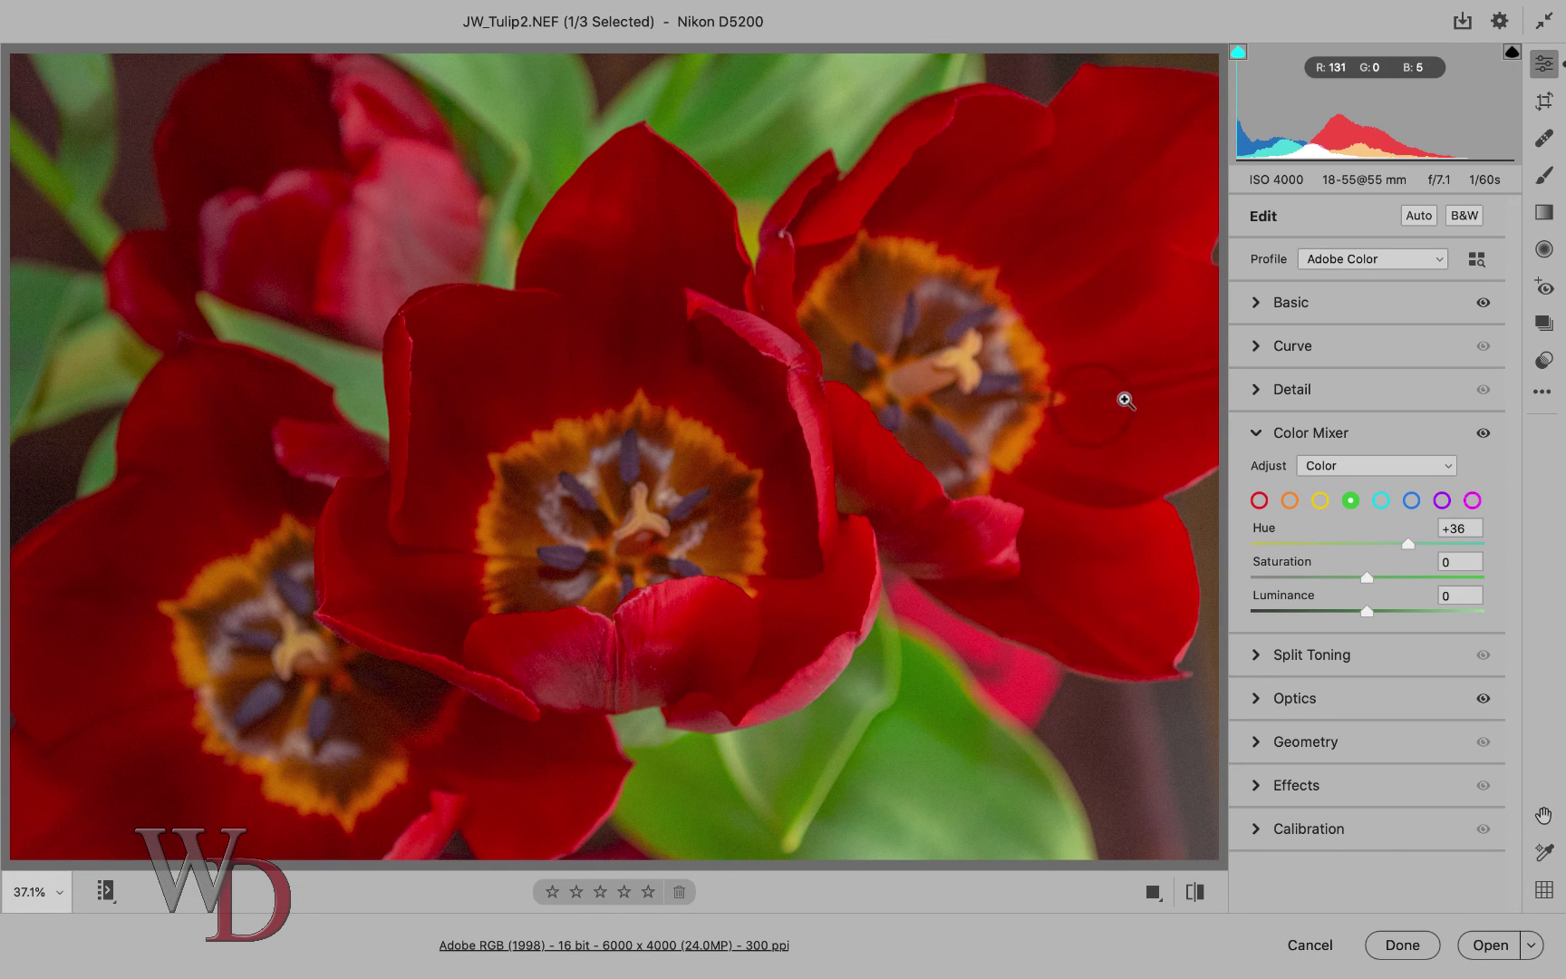
# - Open Camera Raw Preferences to the General page with Edit panel behavior Single (Default)
pyautogui.click(1498, 21)
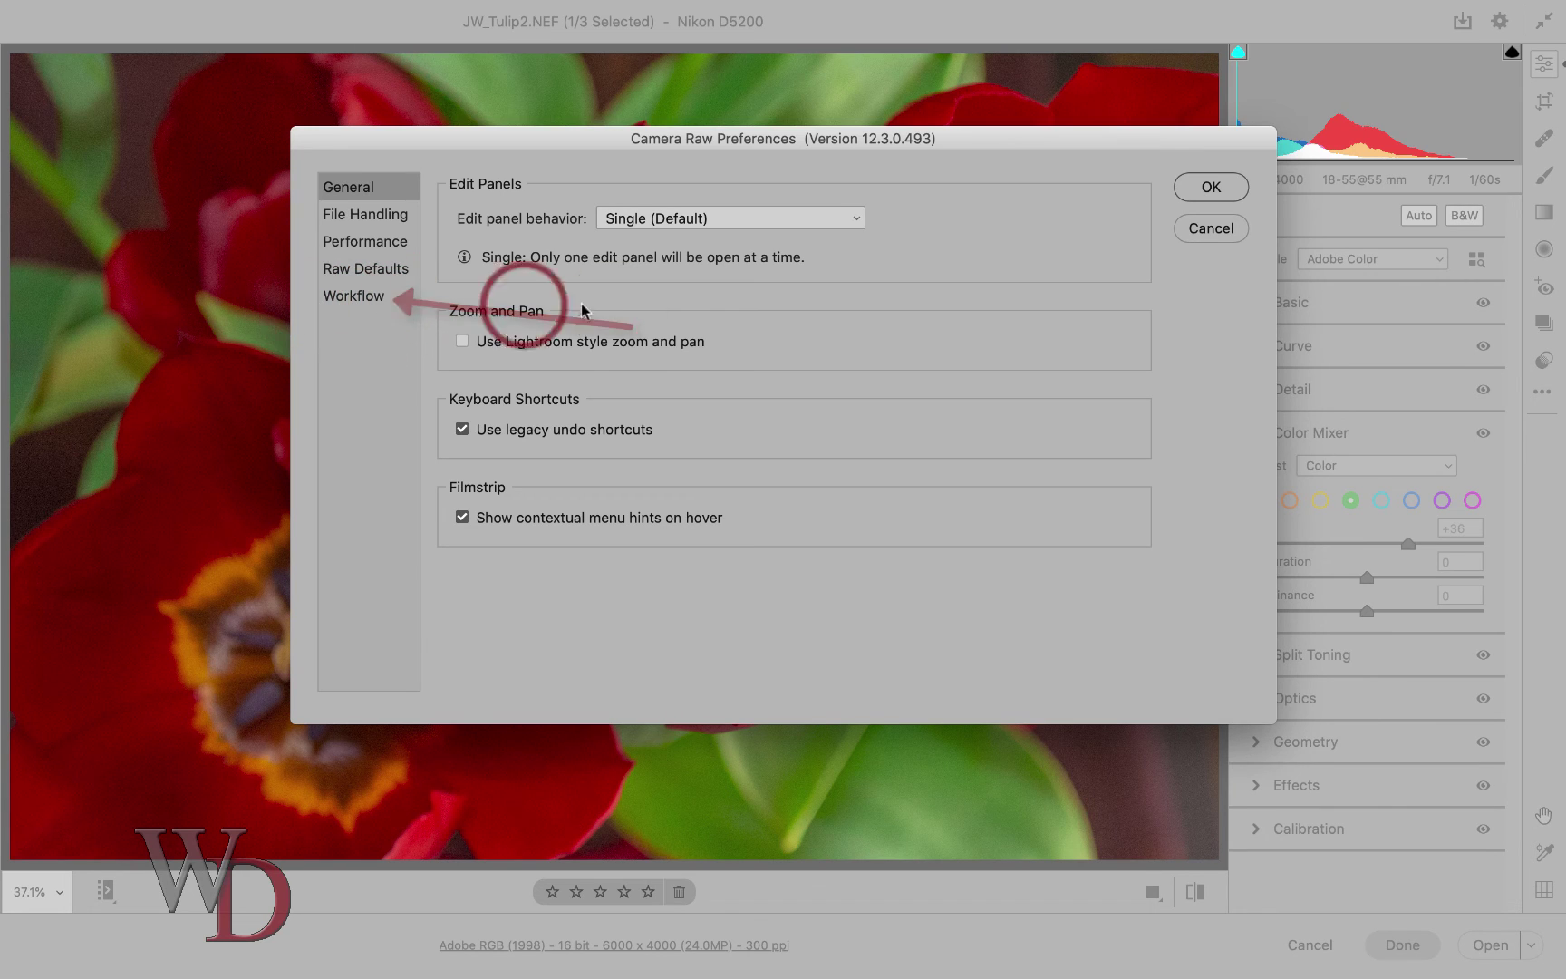
pyautogui.click(1205, 231)
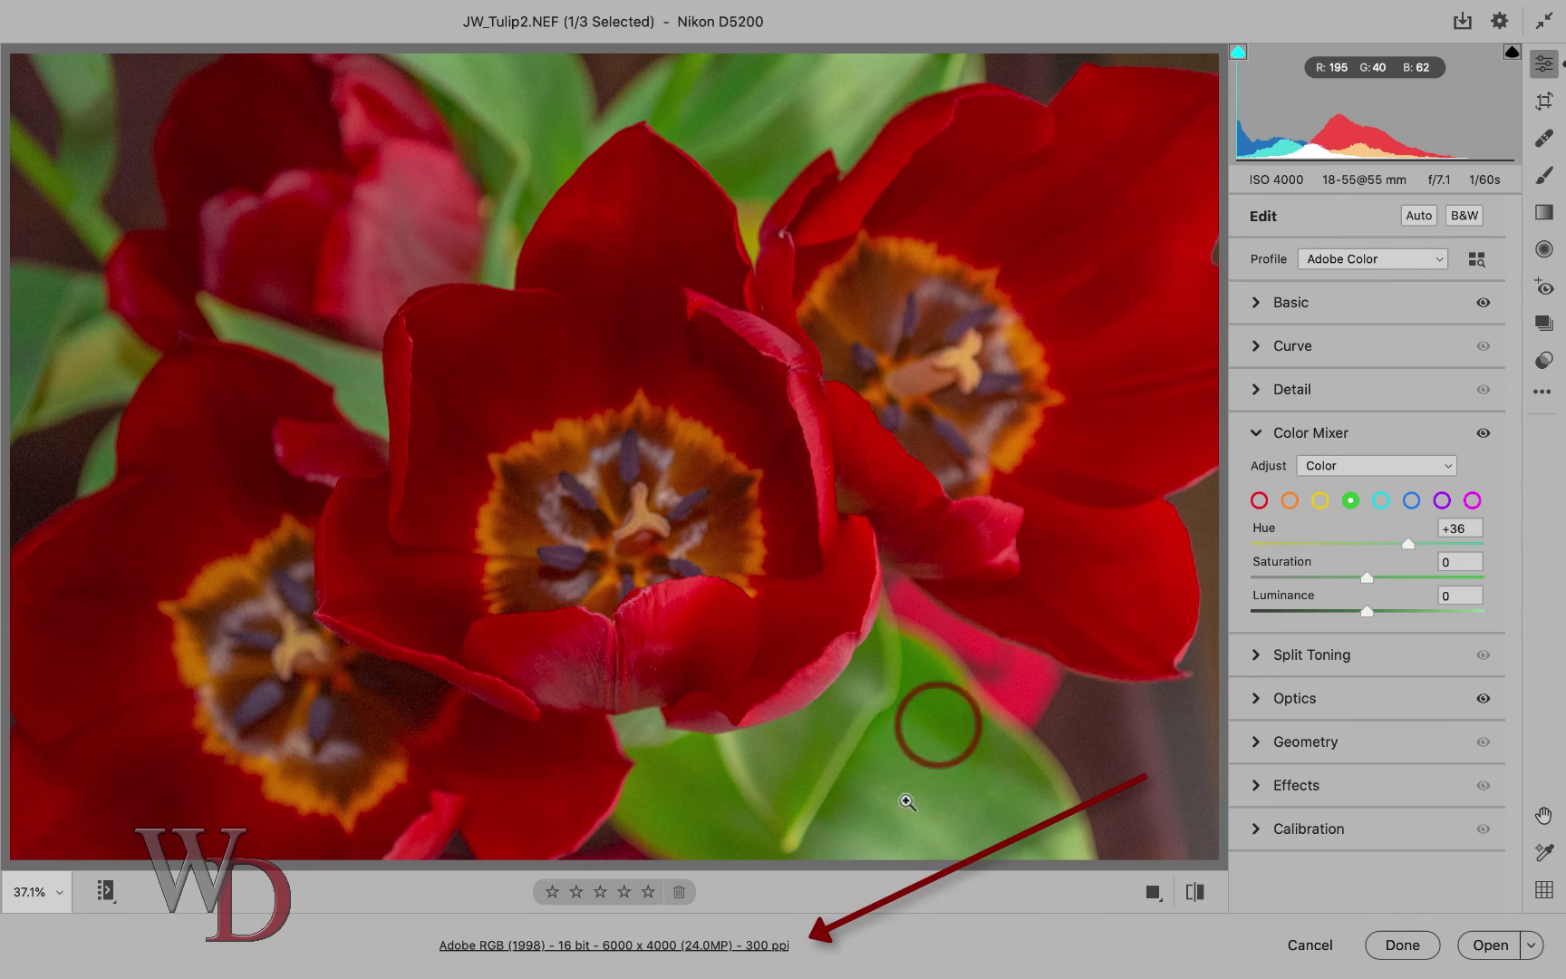
pyautogui.click(698, 947)
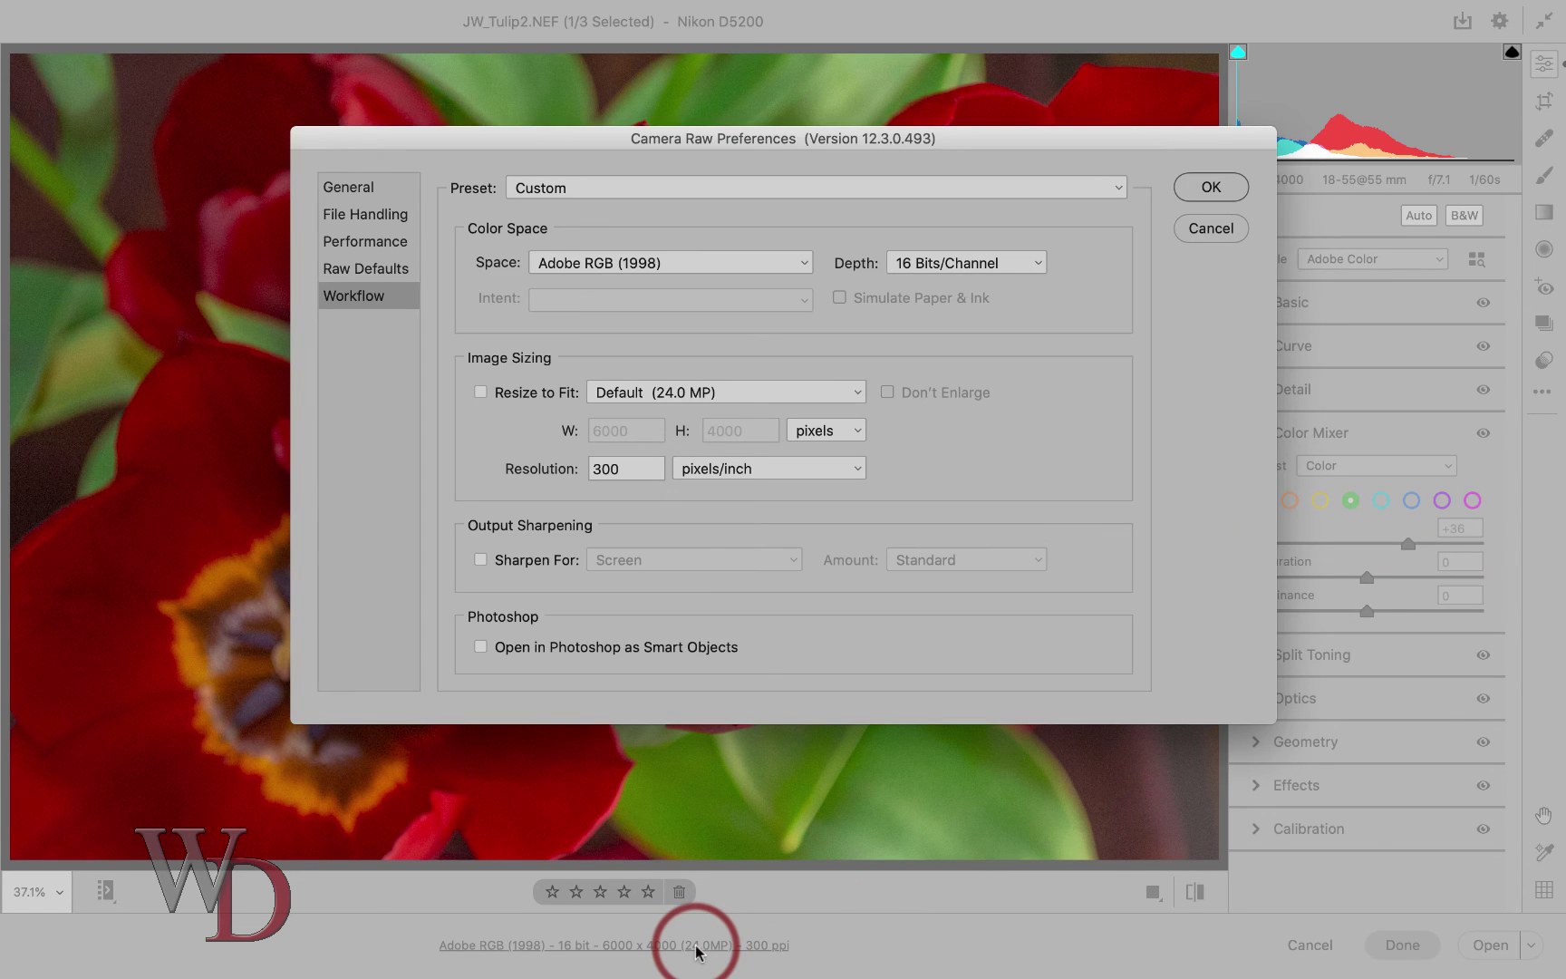
pyautogui.press('Return')
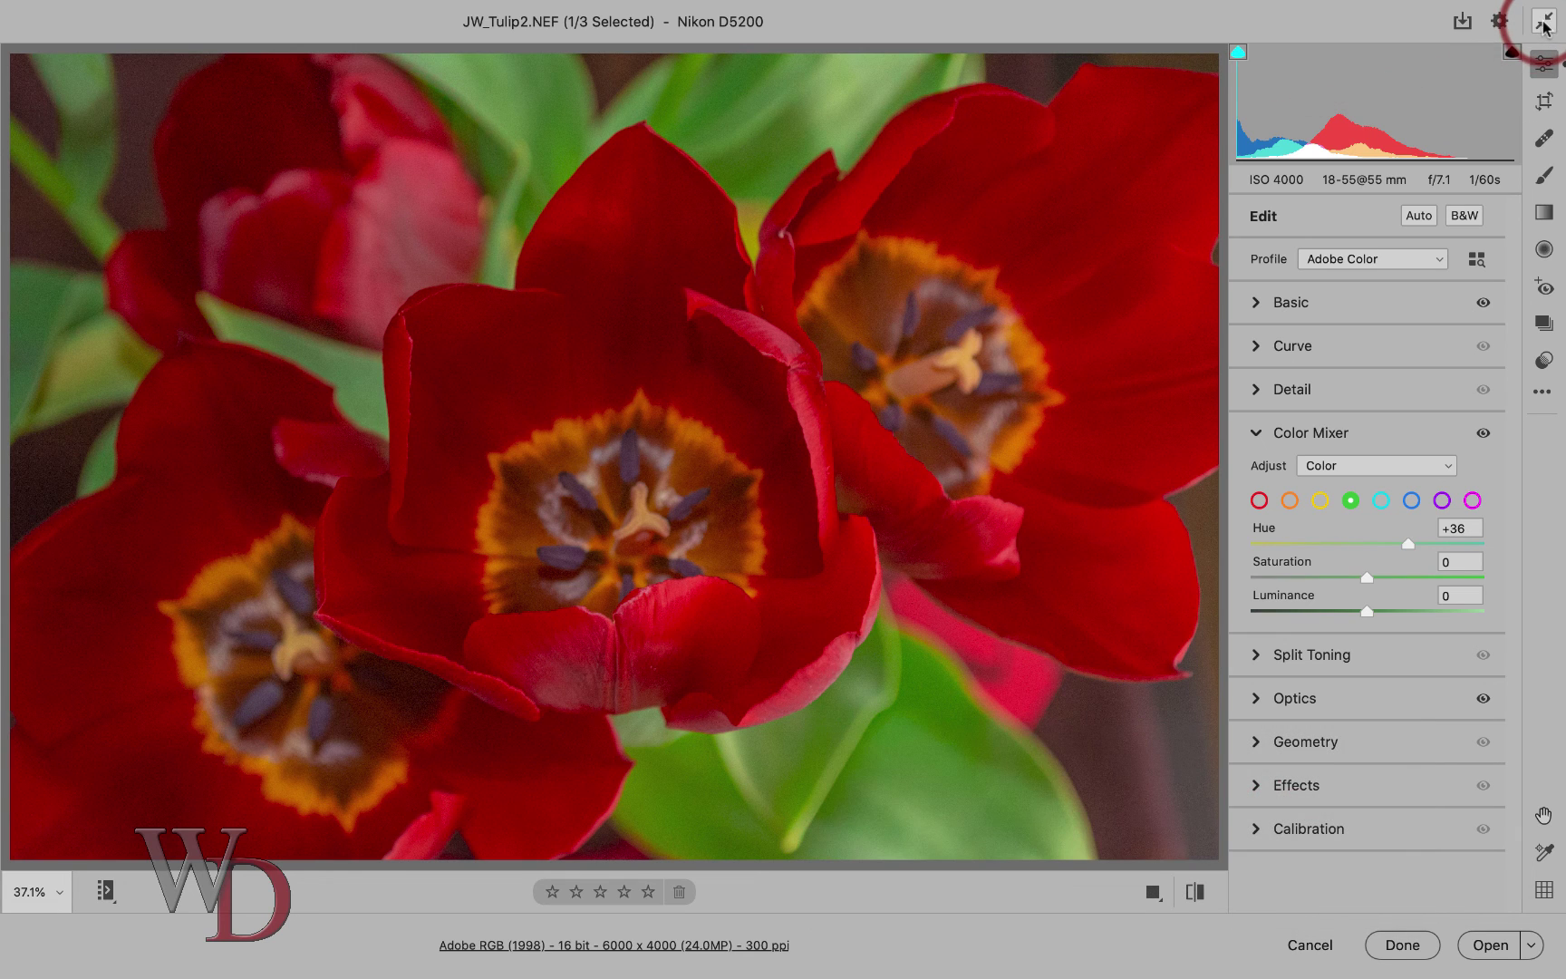
pyautogui.click(1542, 23)
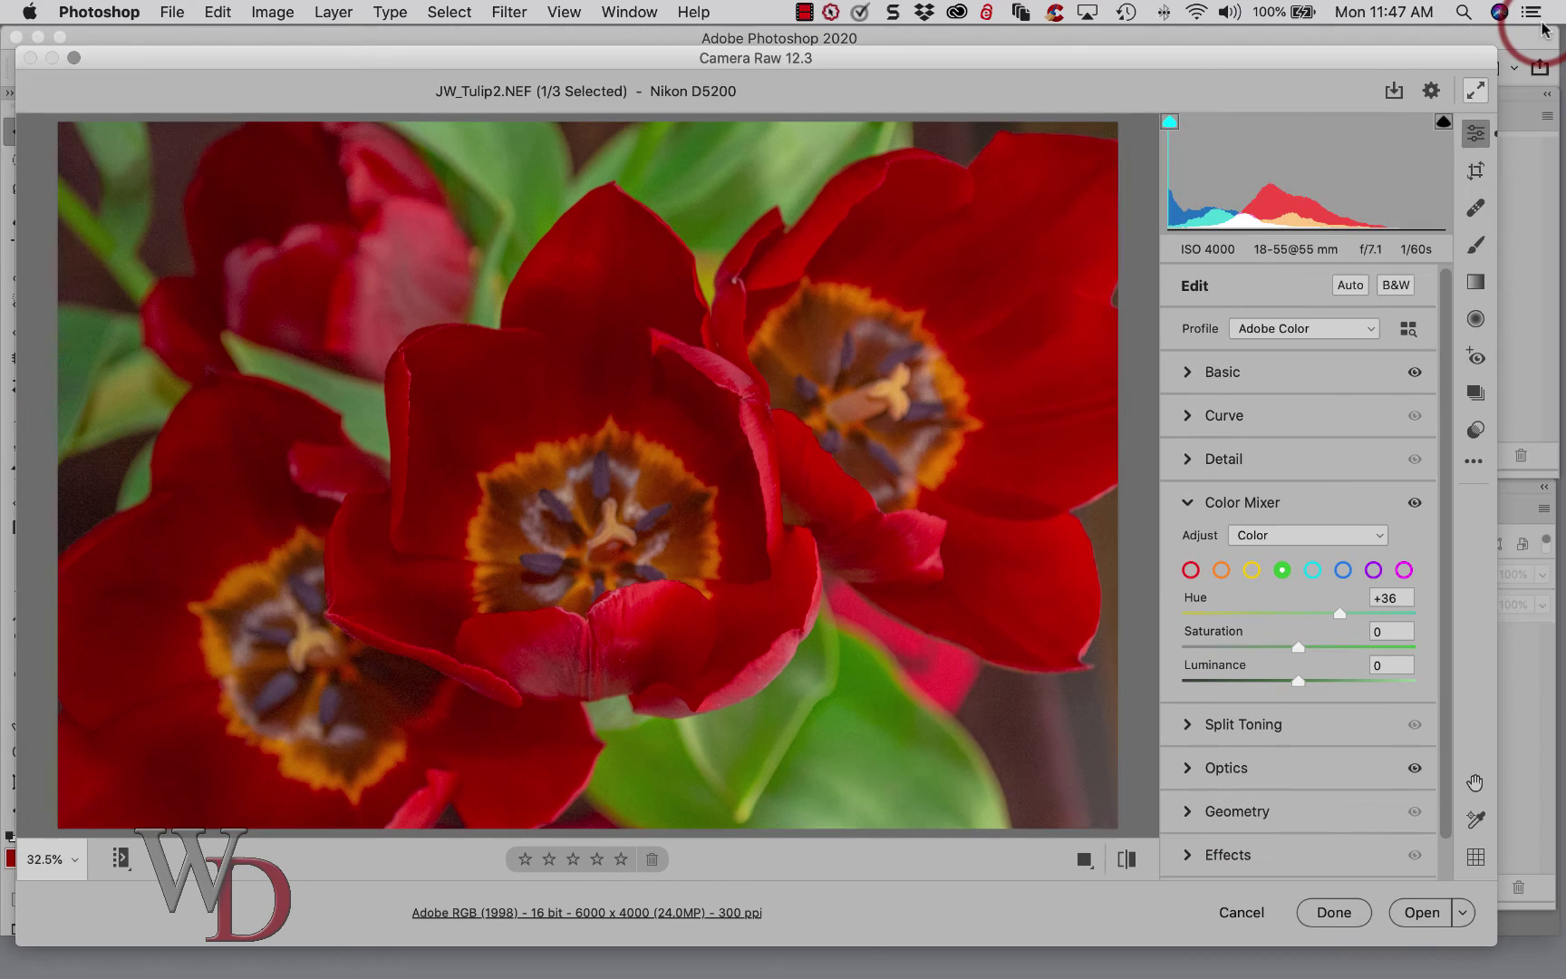
pyautogui.moveTo(1355, 51); pyautogui.dragTo(1292, 56)
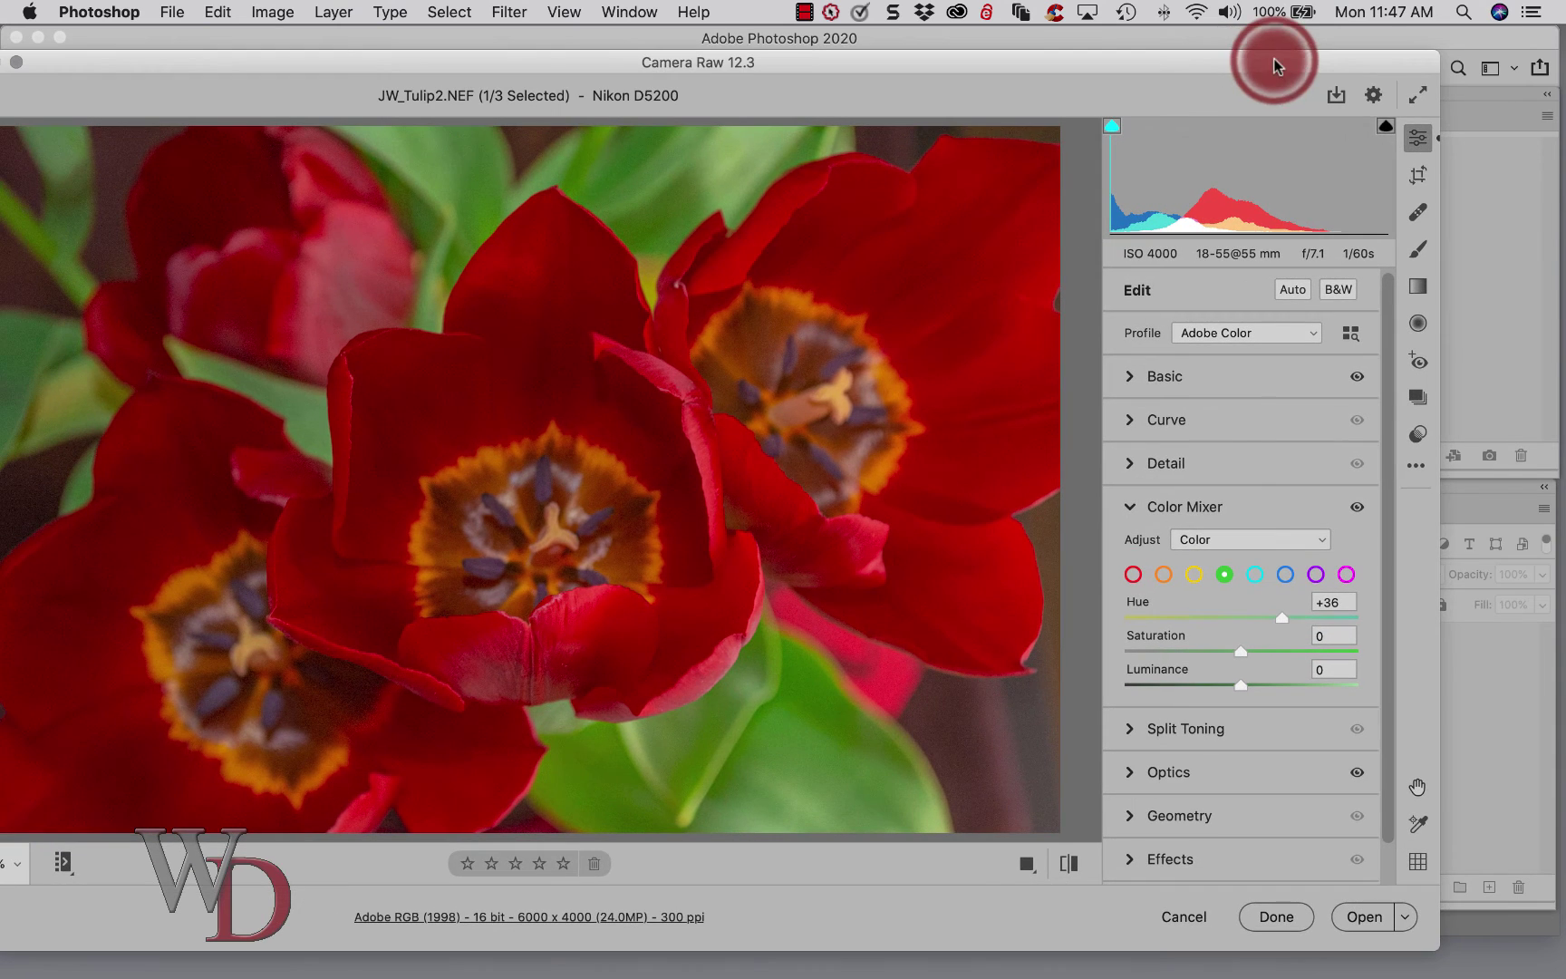
pyautogui.click(1419, 97)
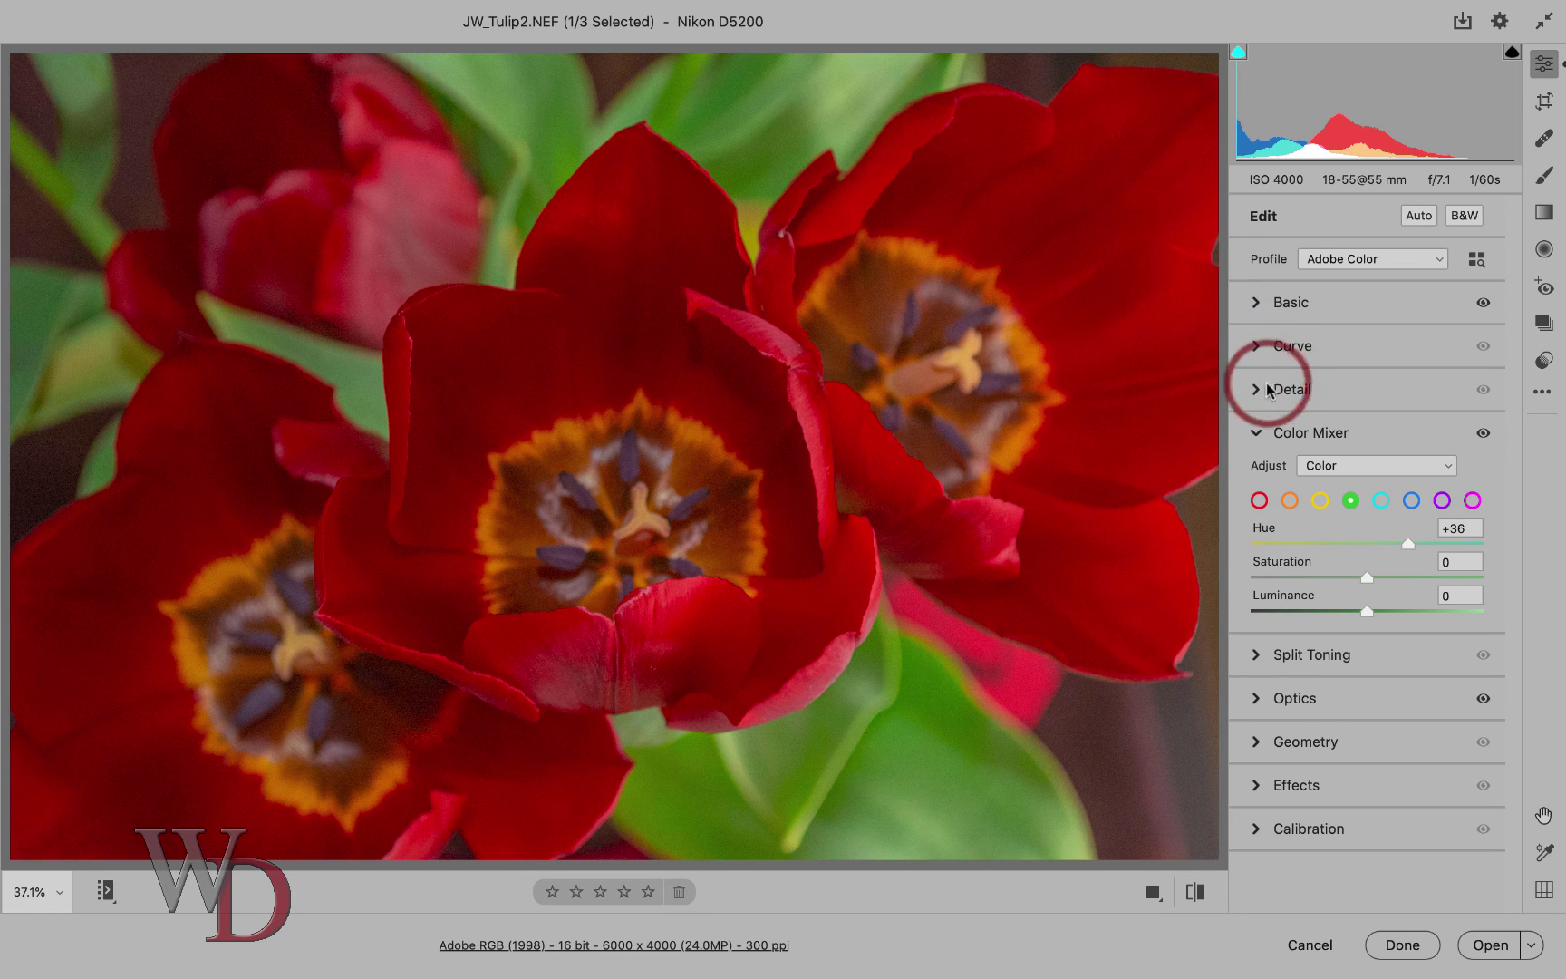
pyautogui.click(1256, 434)
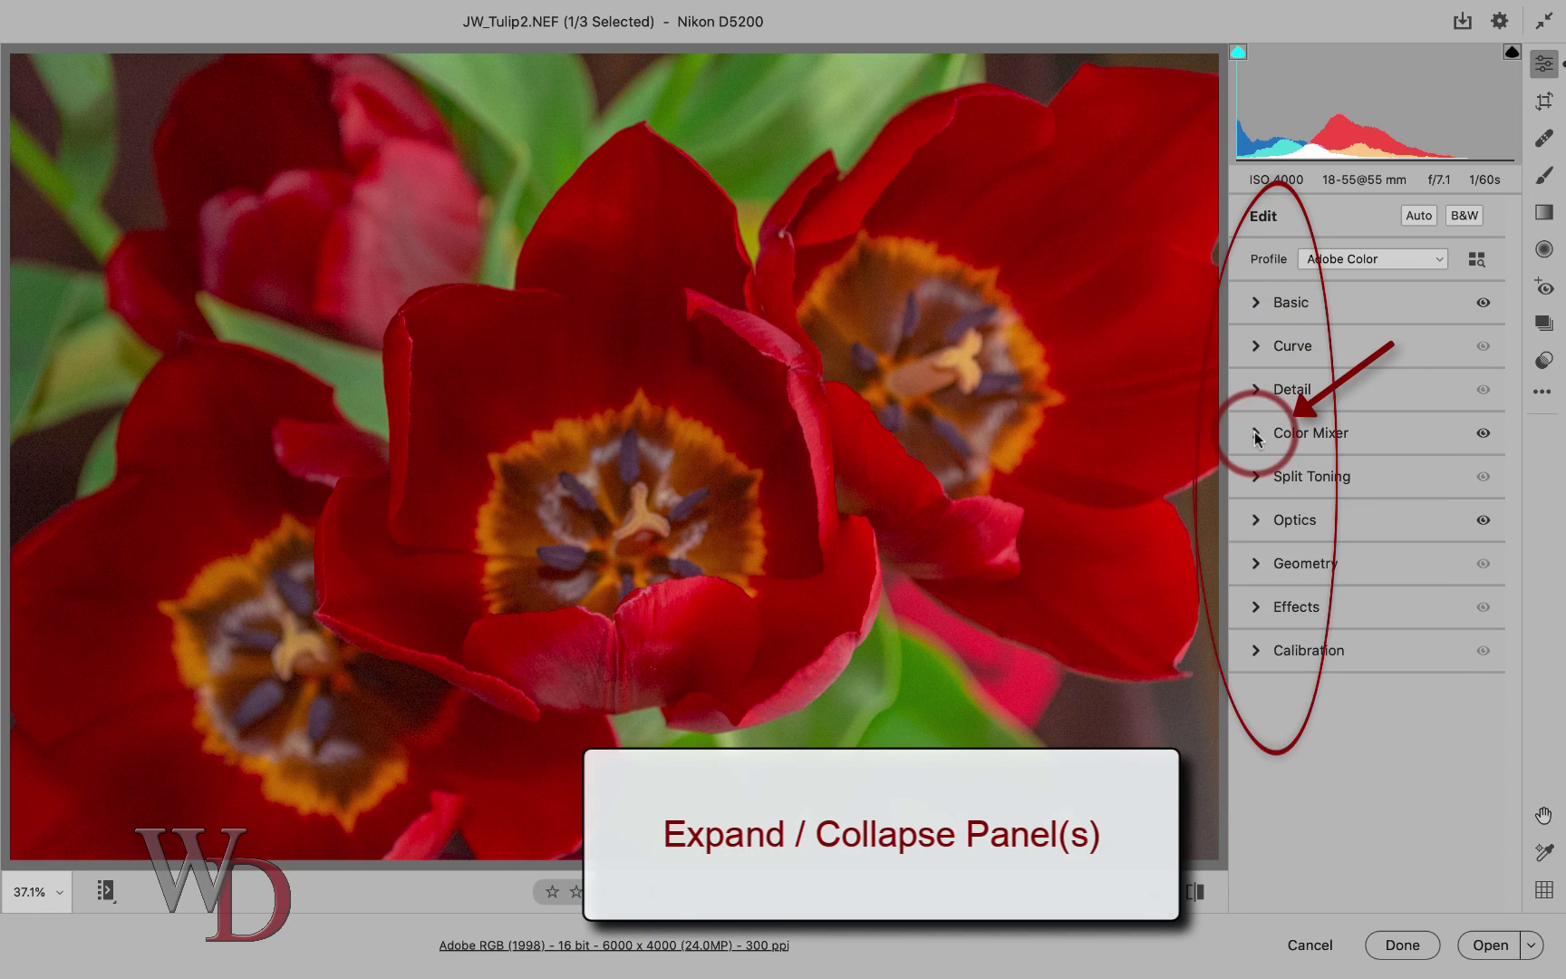
pyautogui.click(1256, 303)
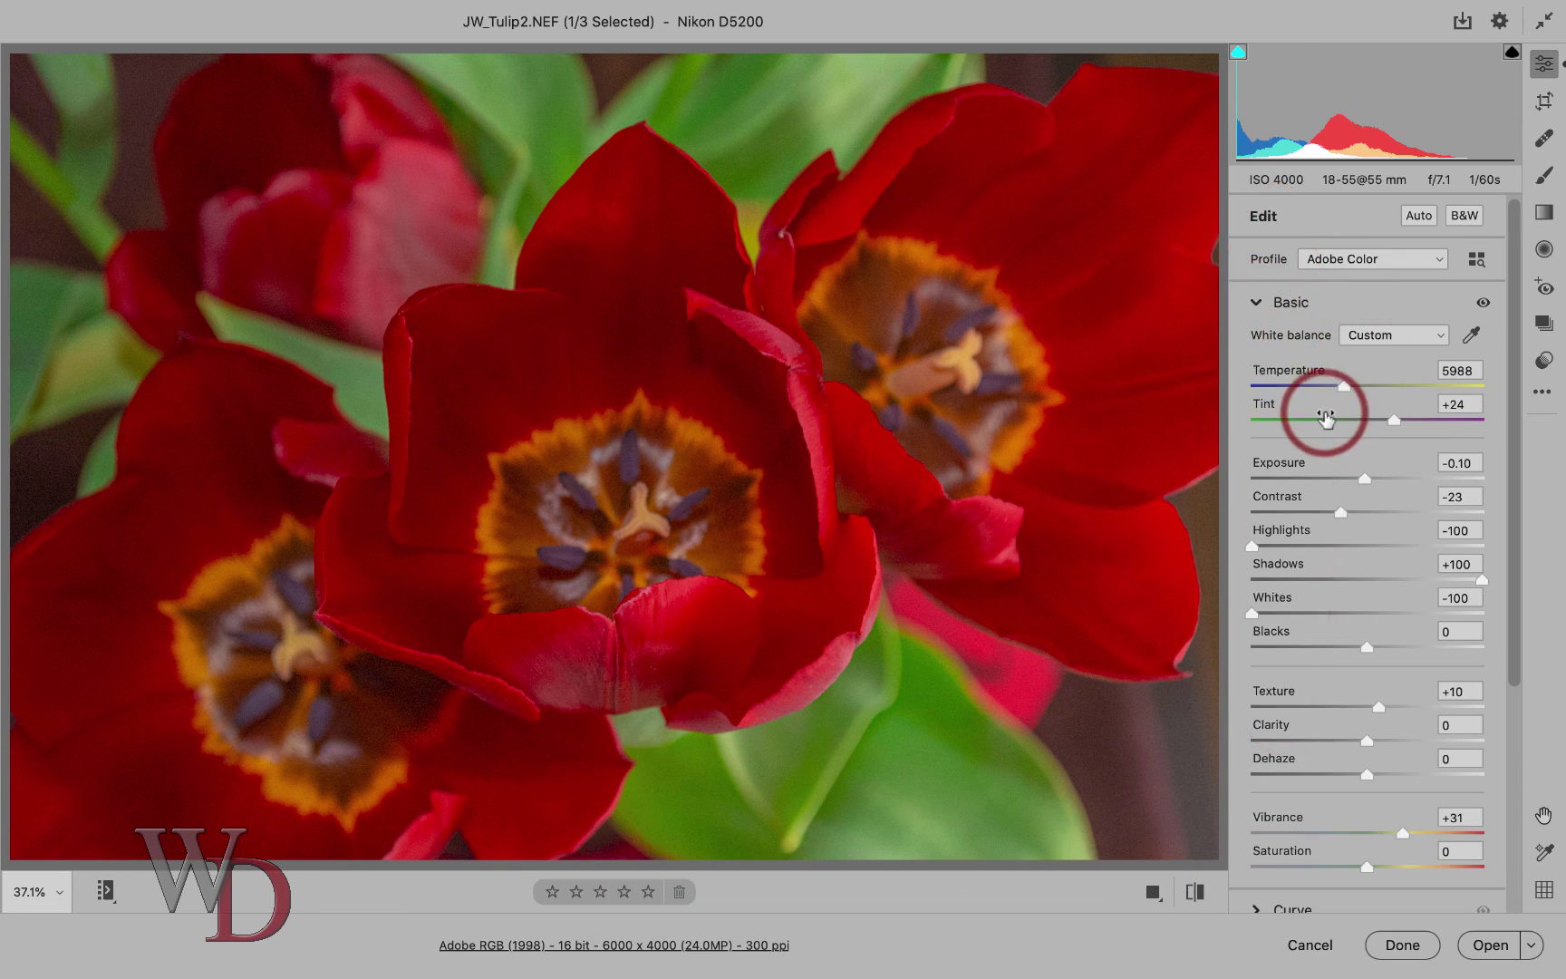
pyautogui.scroll(-5, 1325, 417)
pyautogui.scroll(5, 1327, 419)
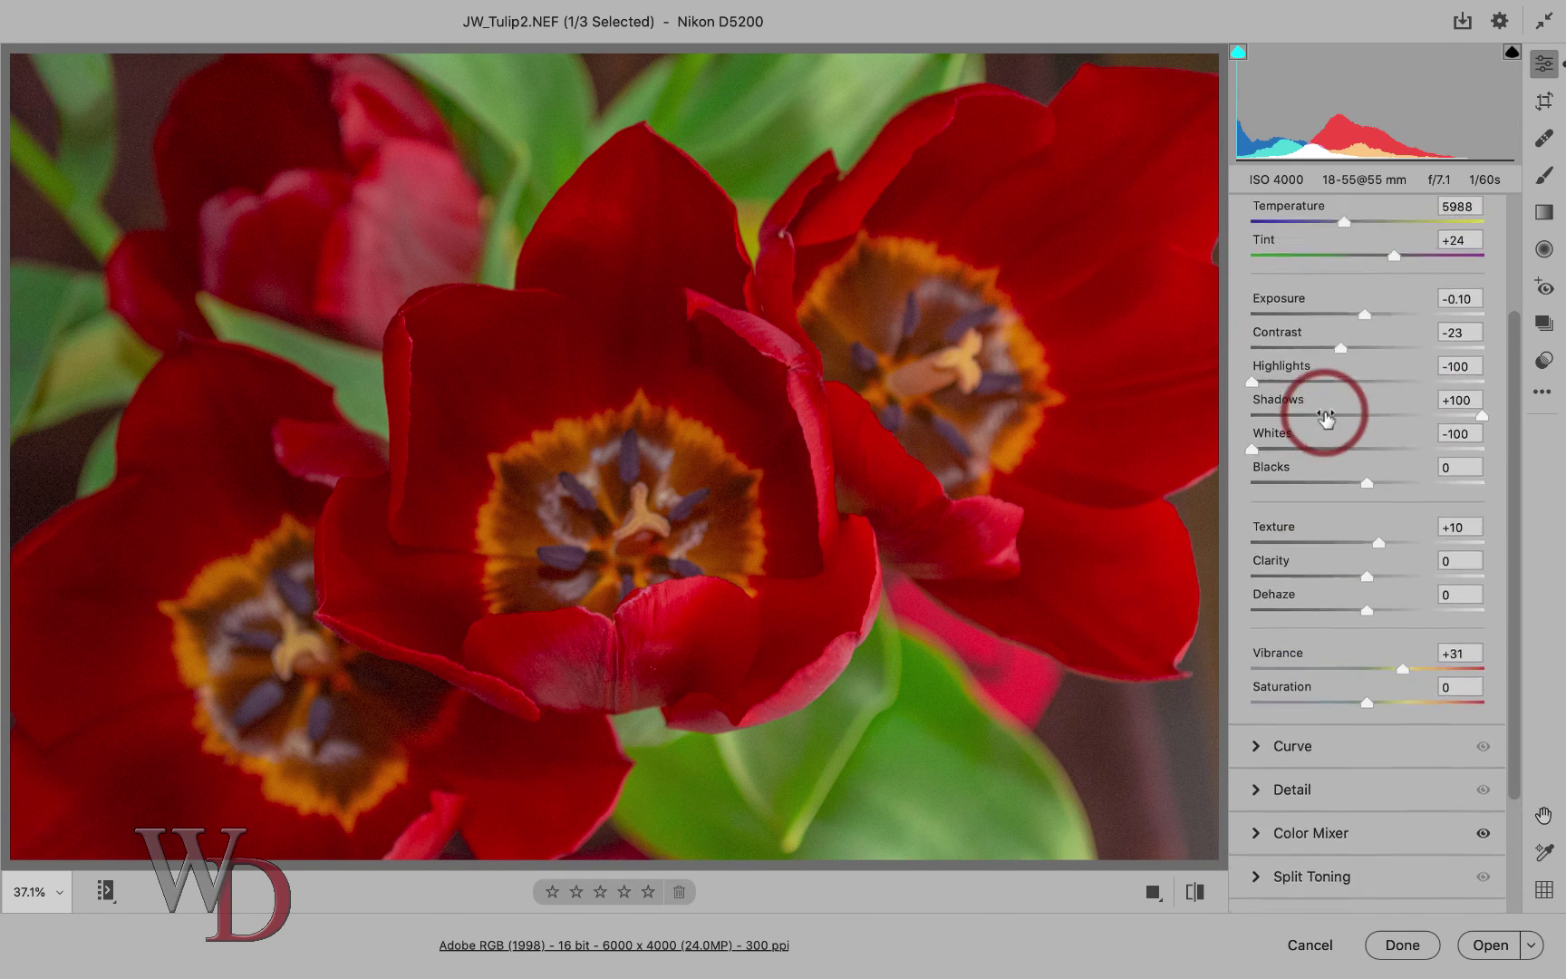
pyautogui.scroll(-5, 1332, 471)
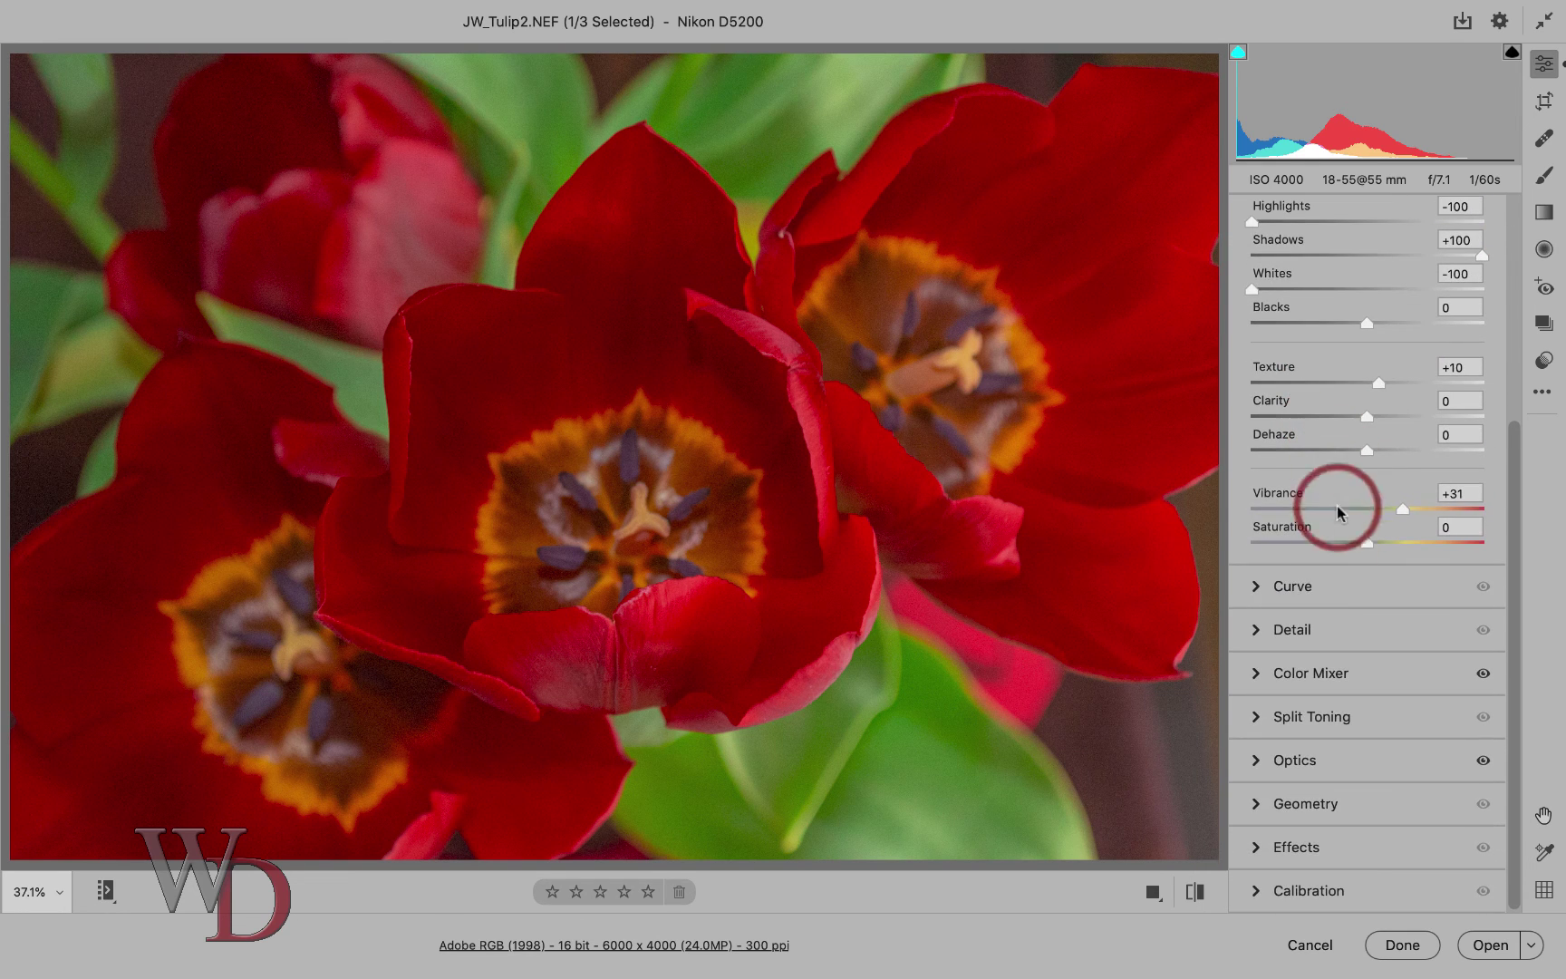
pyautogui.click(1256, 674)
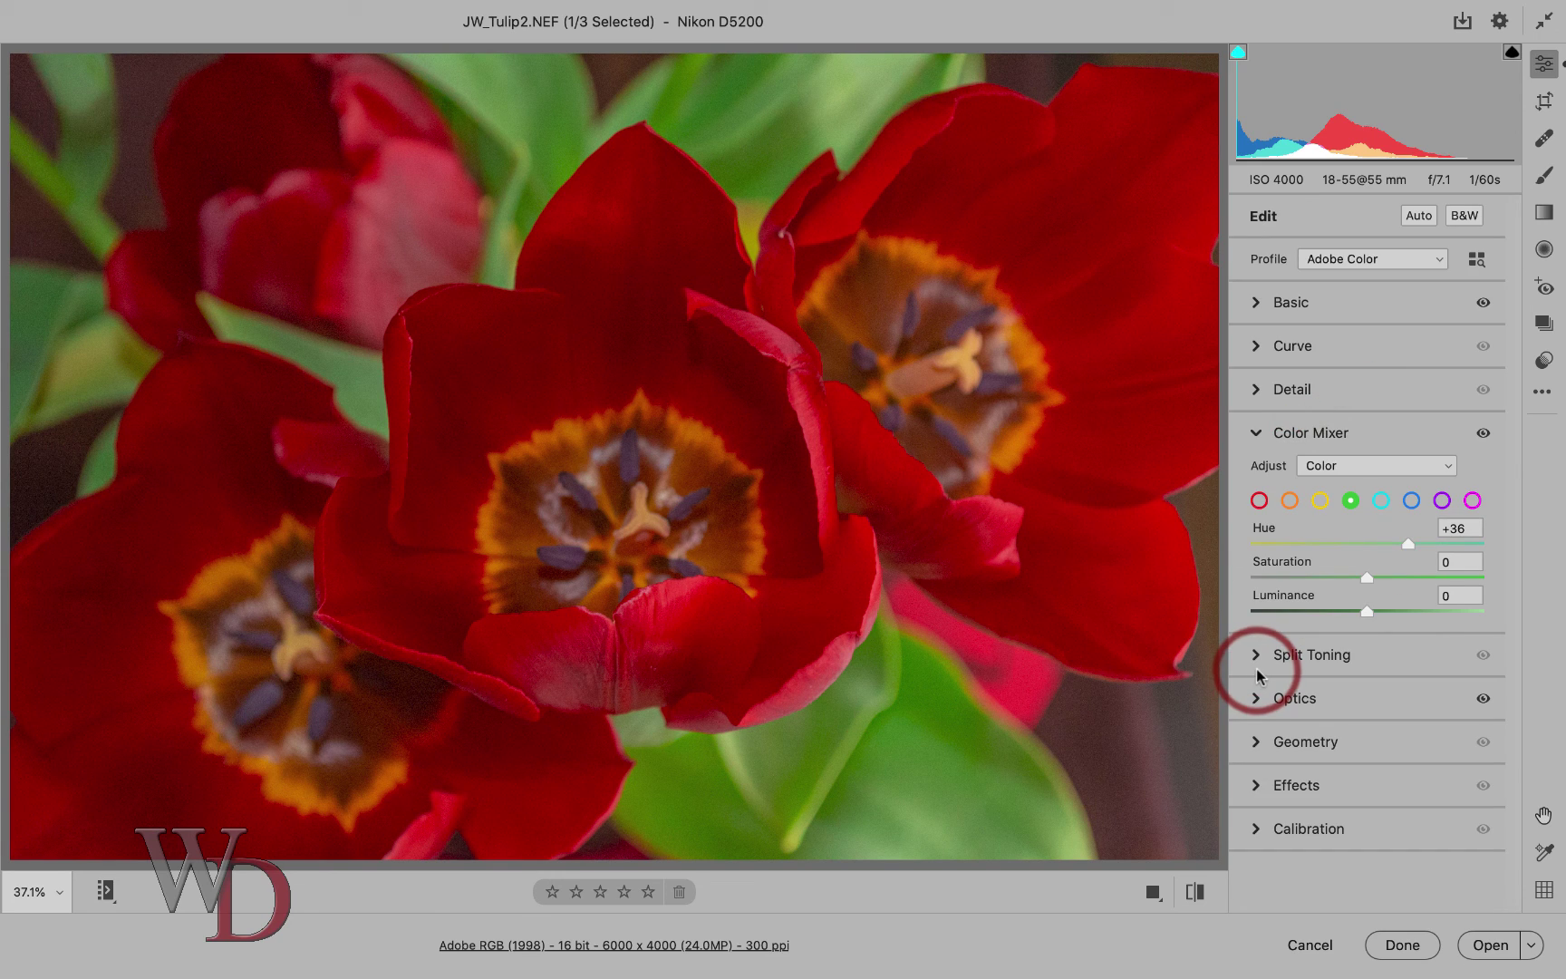
pyautogui.click(1500, 20)
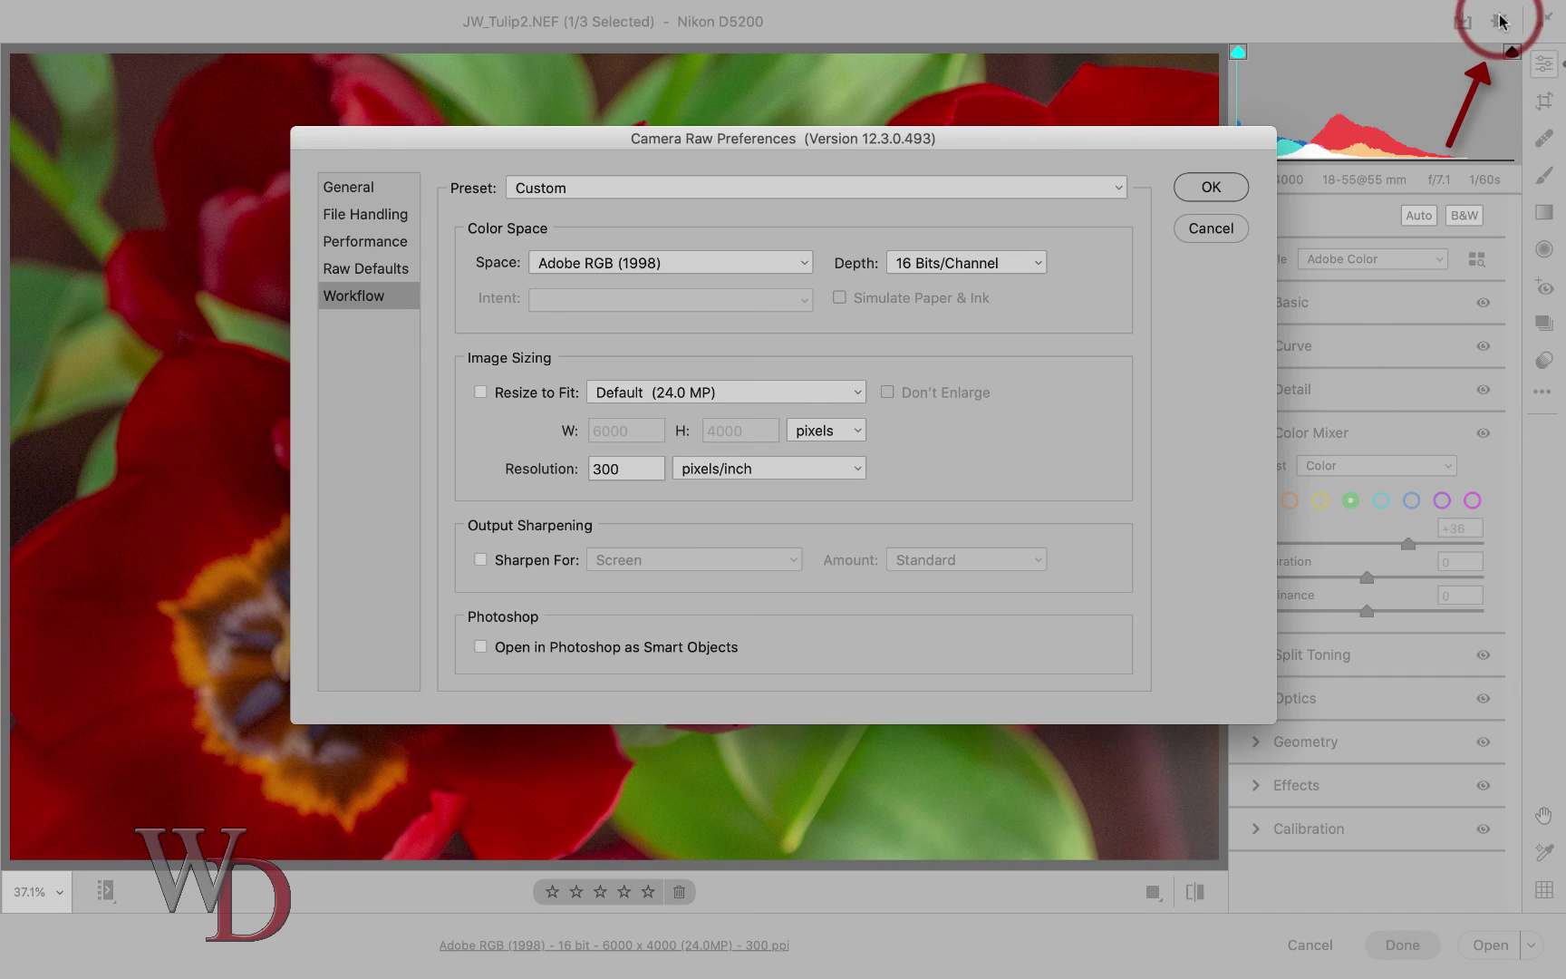
pyautogui.click(366, 188)
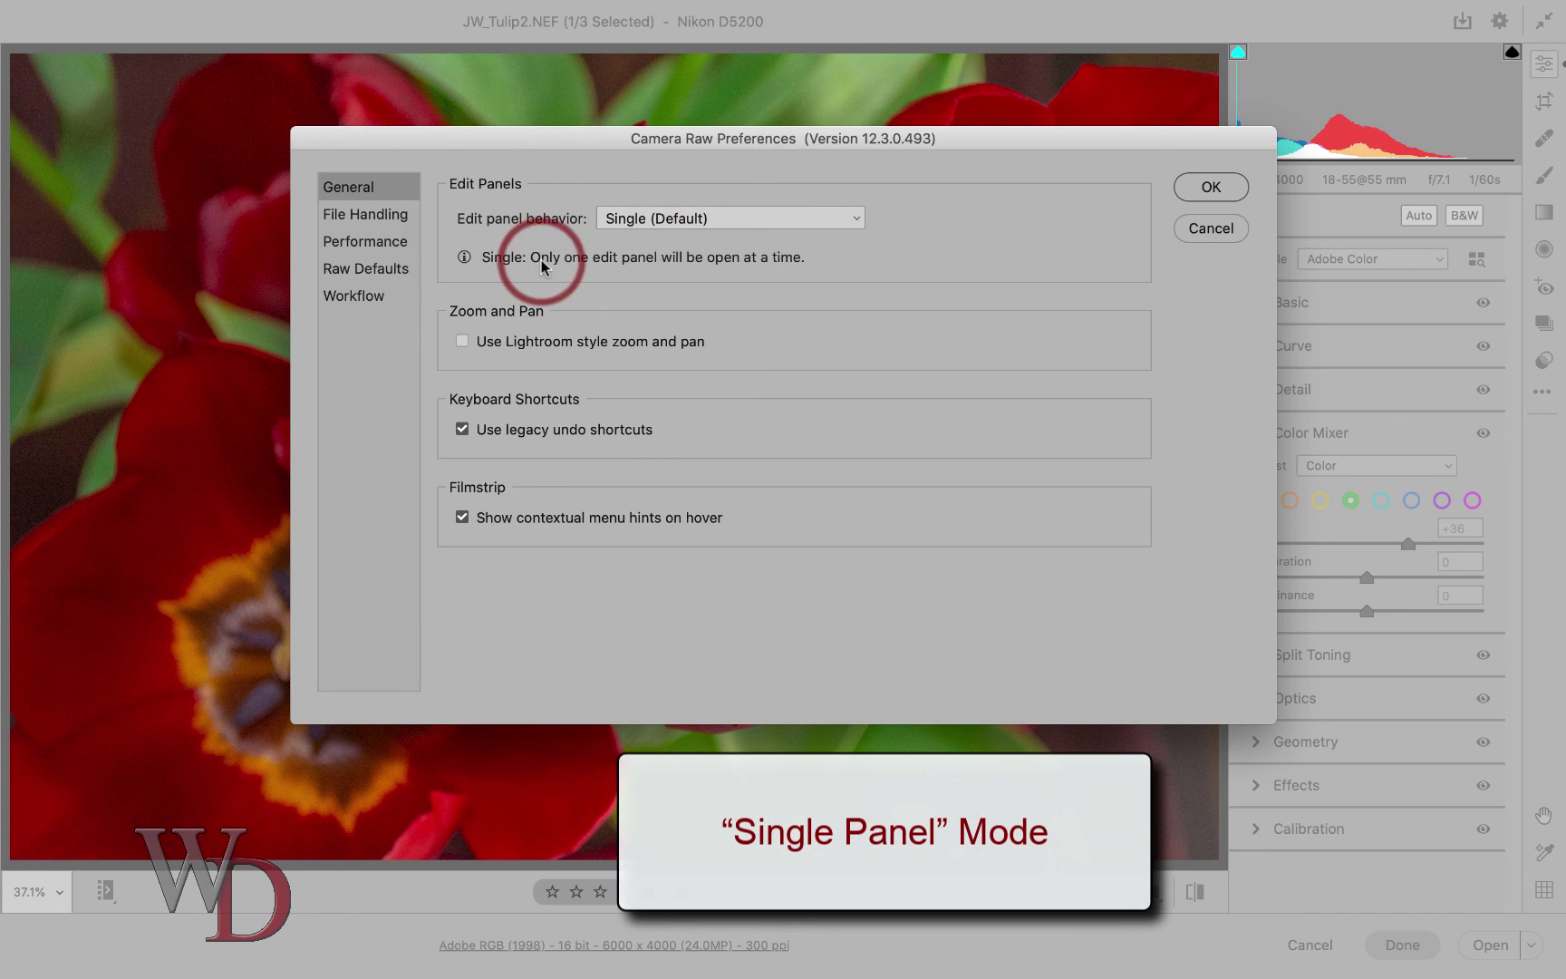
pyautogui.click(859, 221)
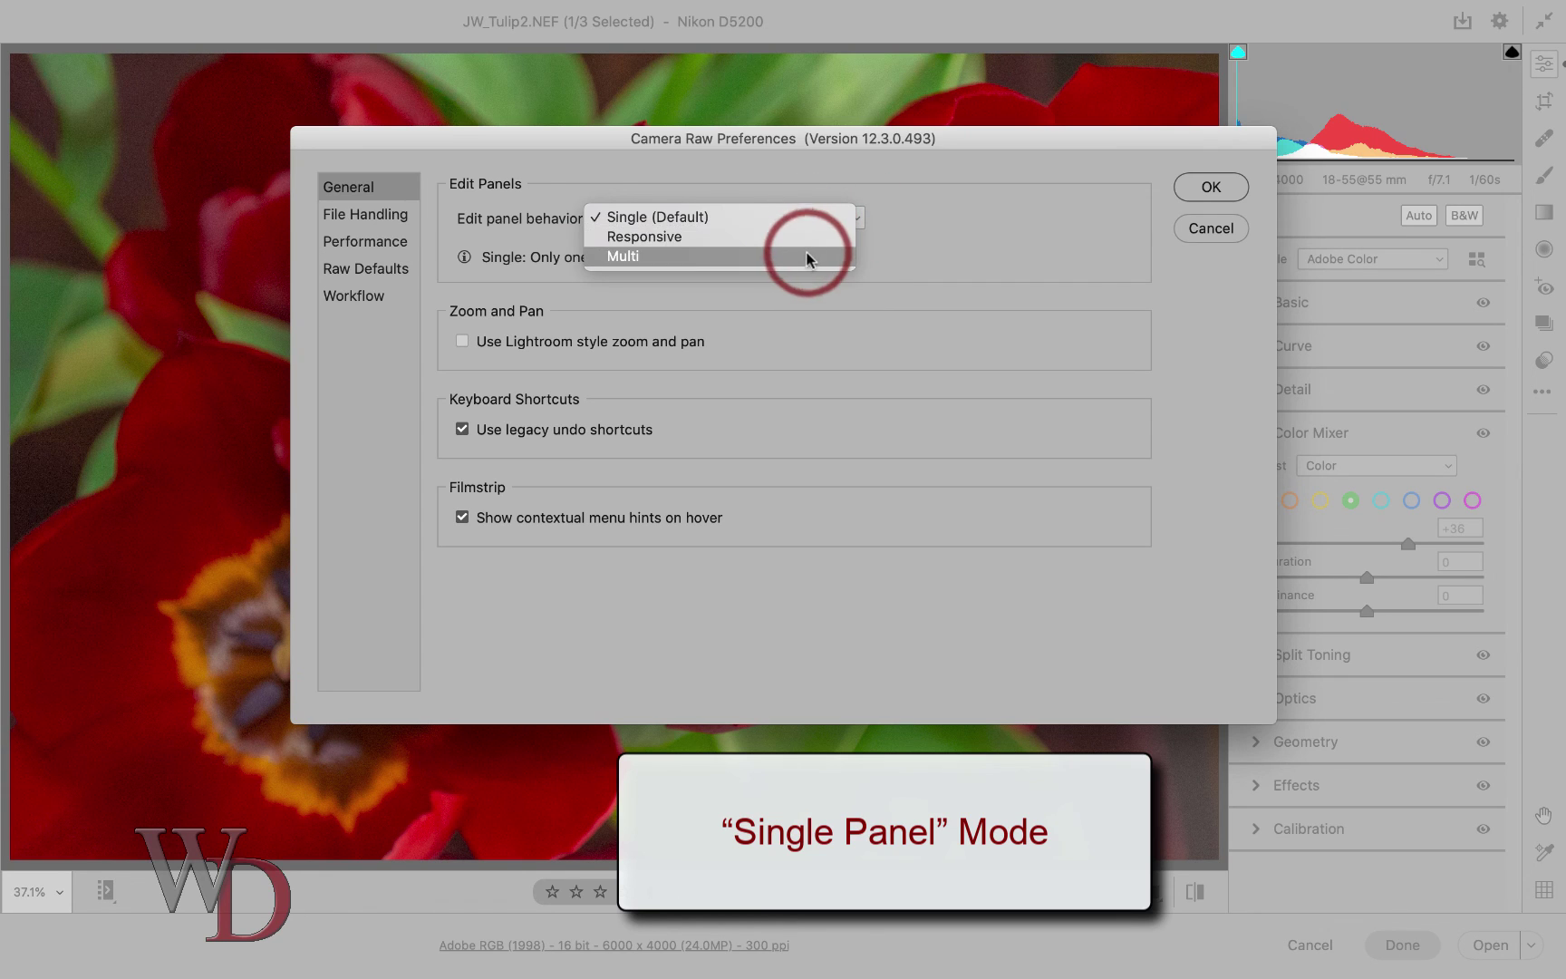
pyautogui.click(799, 221)
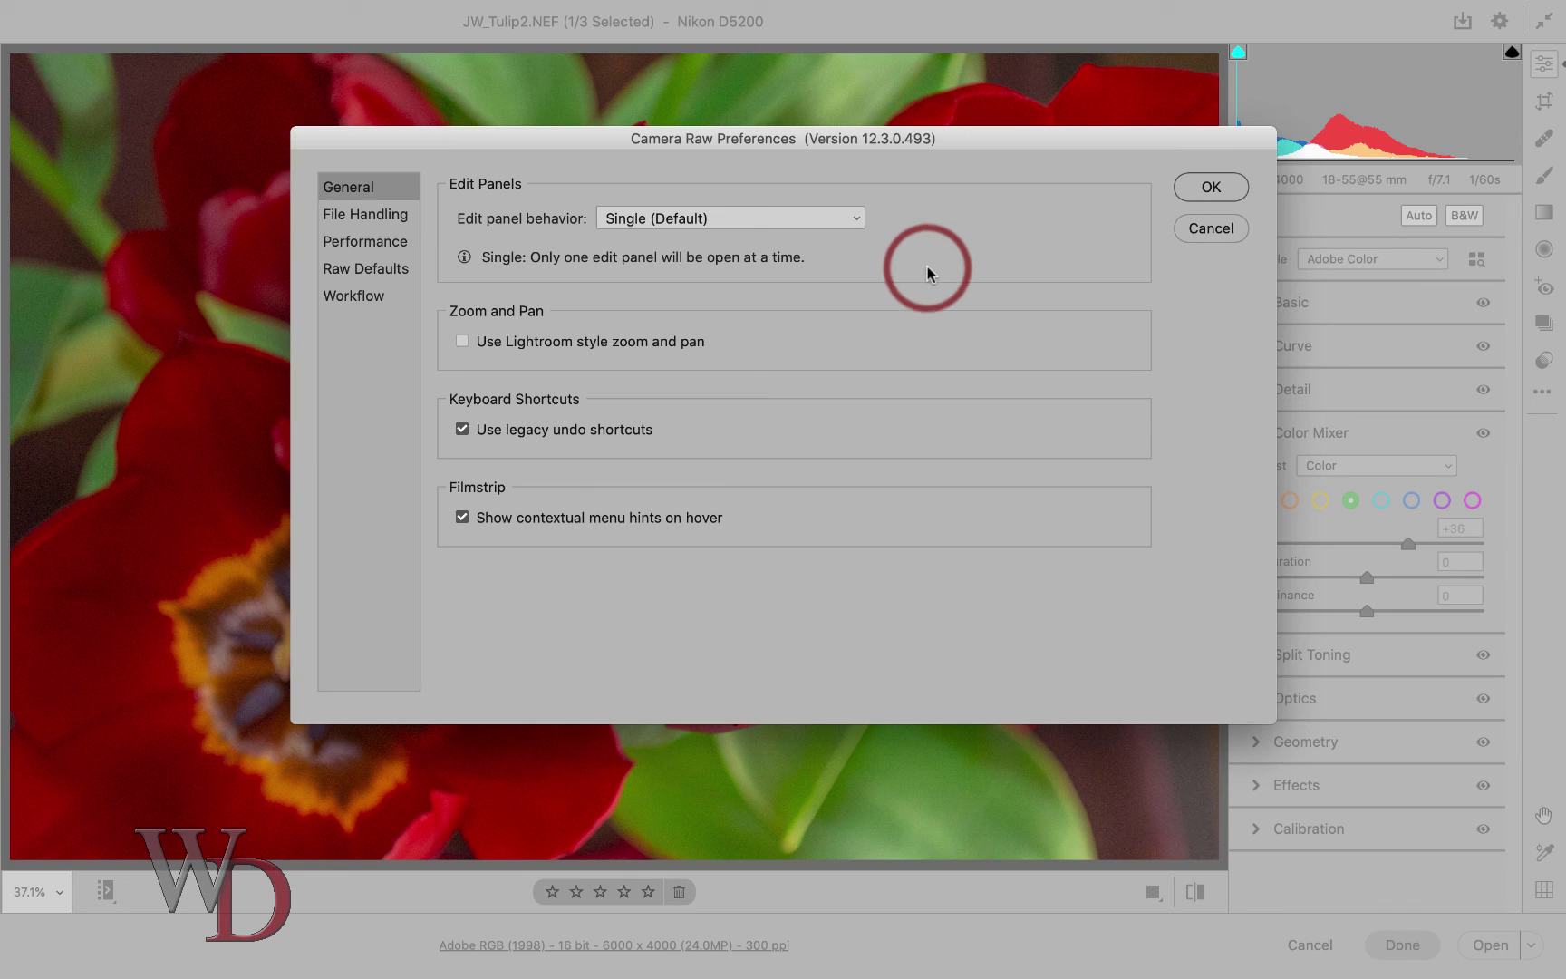
pyautogui.click(1200, 231)
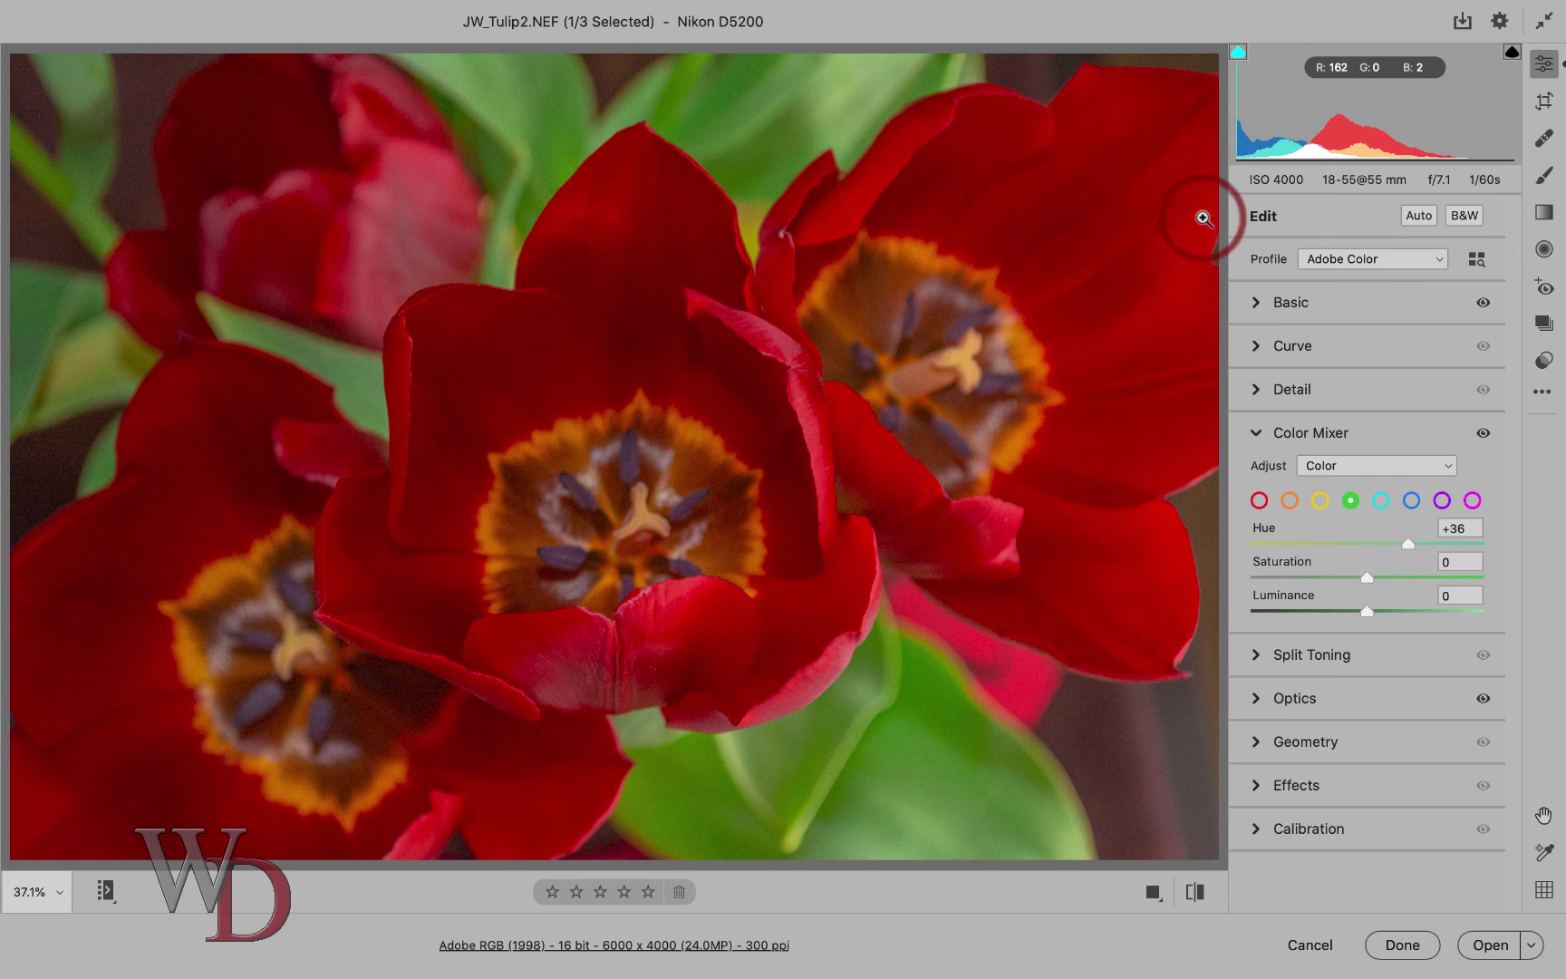